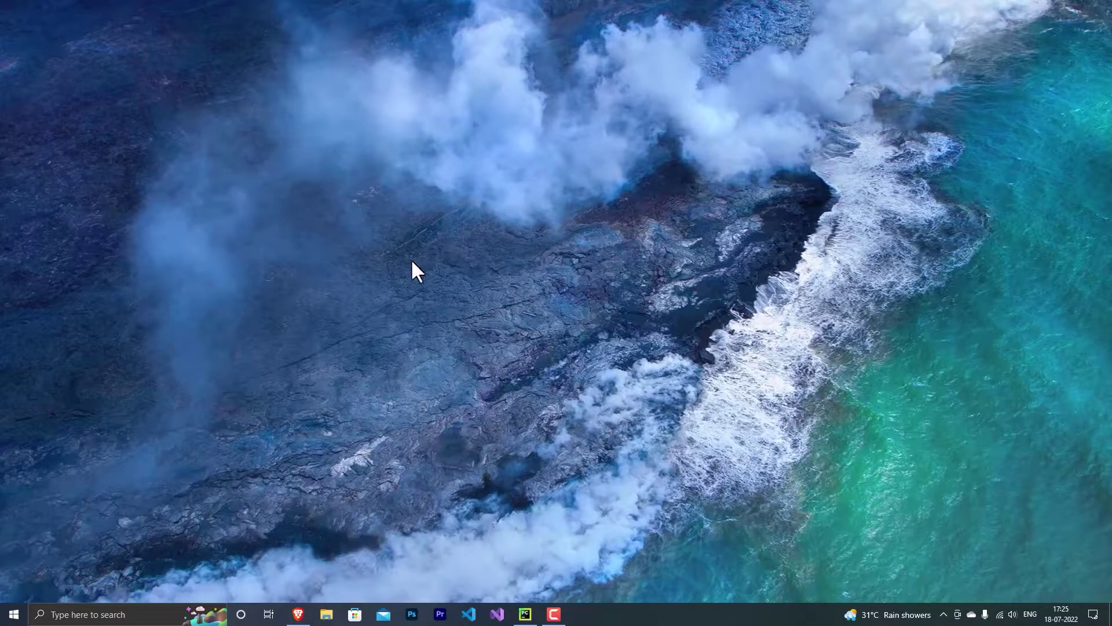
# Launch Raspberry Pi Imager from a Start menu search
pyautogui.click(14, 614)
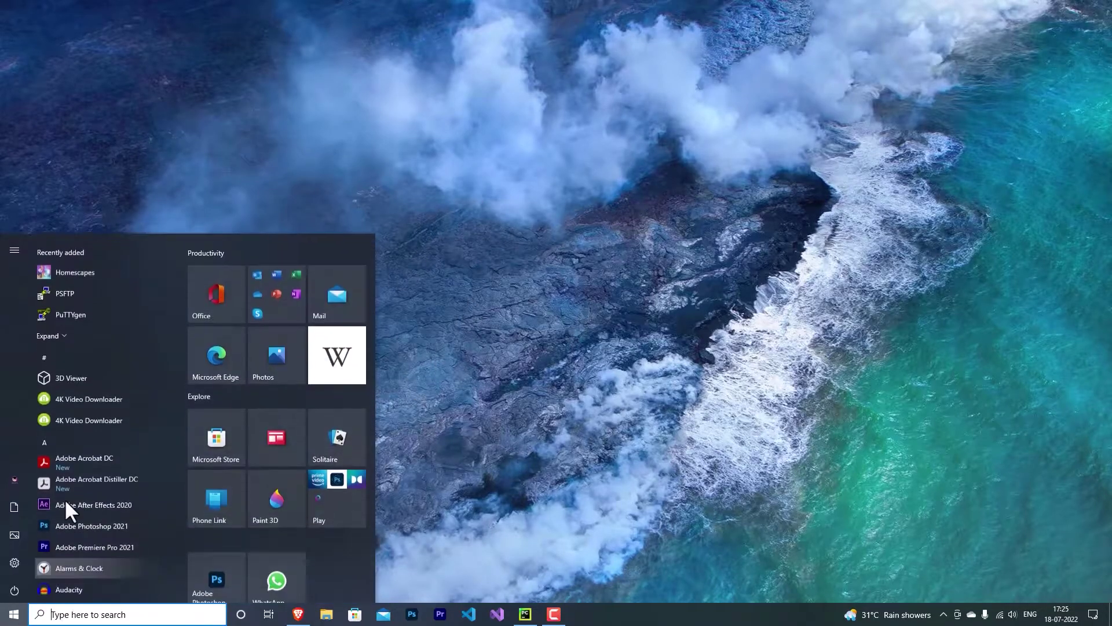
pyautogui.click(490, 250)
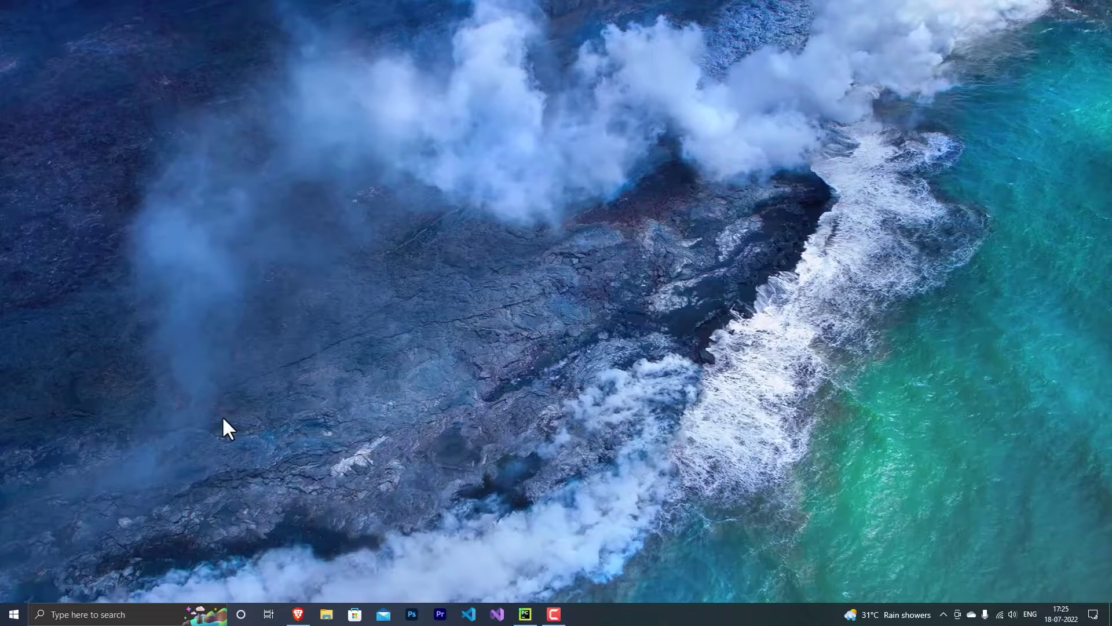
pyautogui.click(11, 614)
pyautogui.write('iasp')
pyautogui.press('Return')
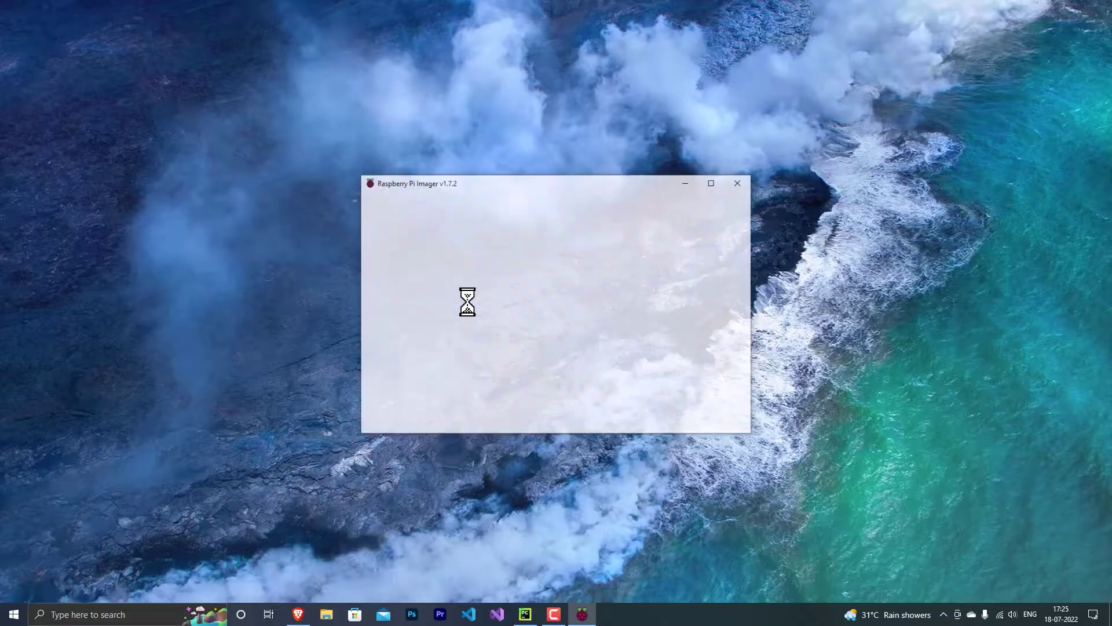
# Choose Raspberry Pi OS (32-bit) as the operating system to write
pyautogui.click(465, 349)
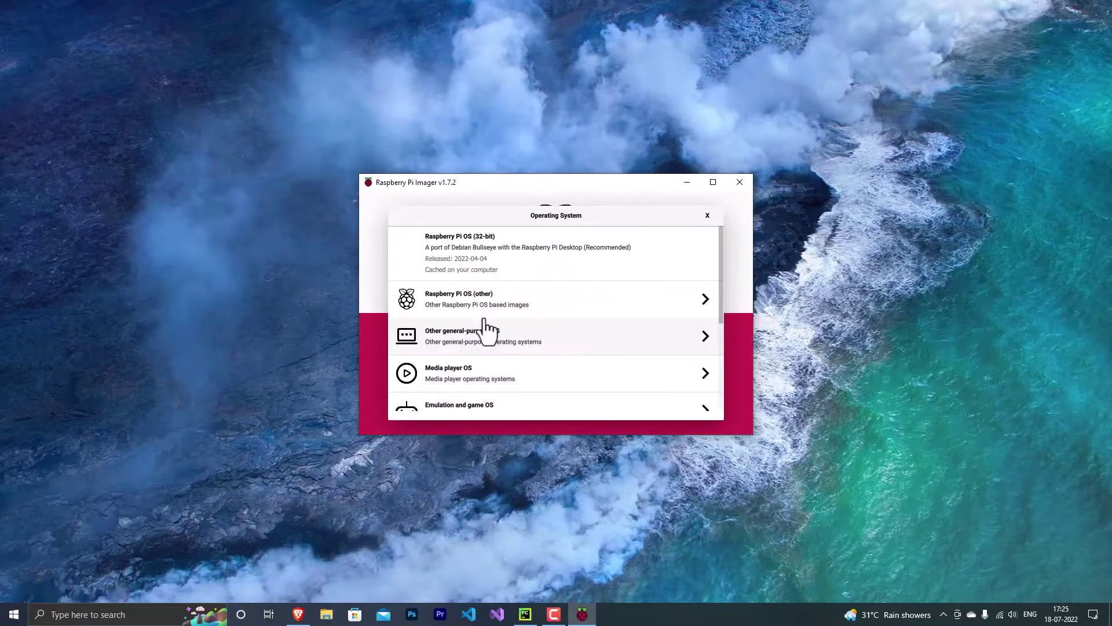
pyautogui.click(481, 257)
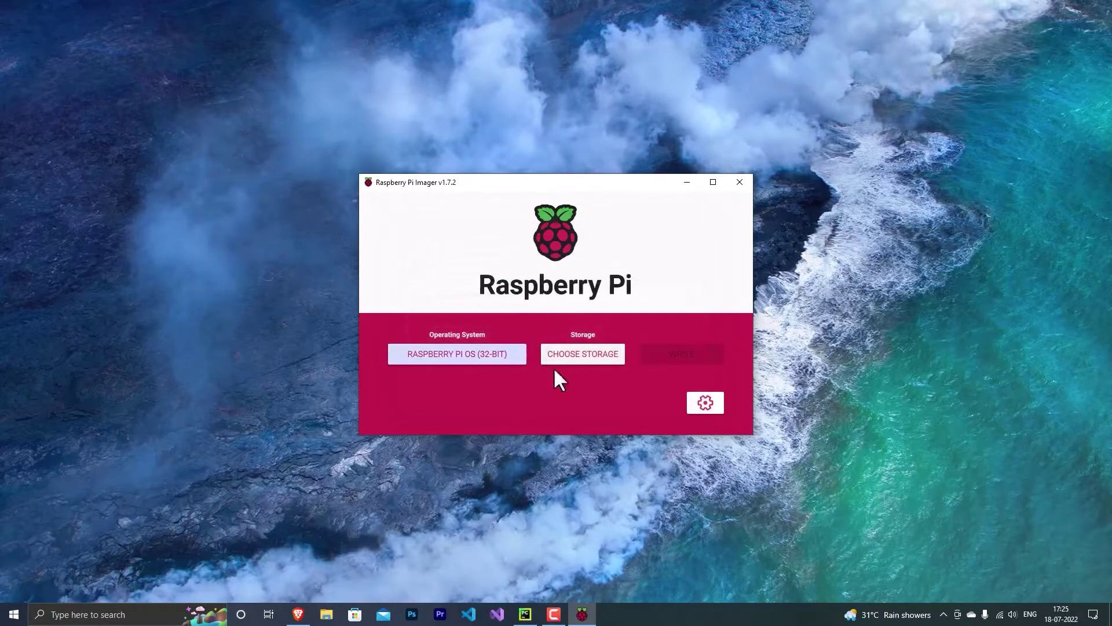
pyautogui.click(556, 351)
# In the advanced options, enable a custom hostname and SSH, and enter a password for user pi
pyautogui.click(707, 215)
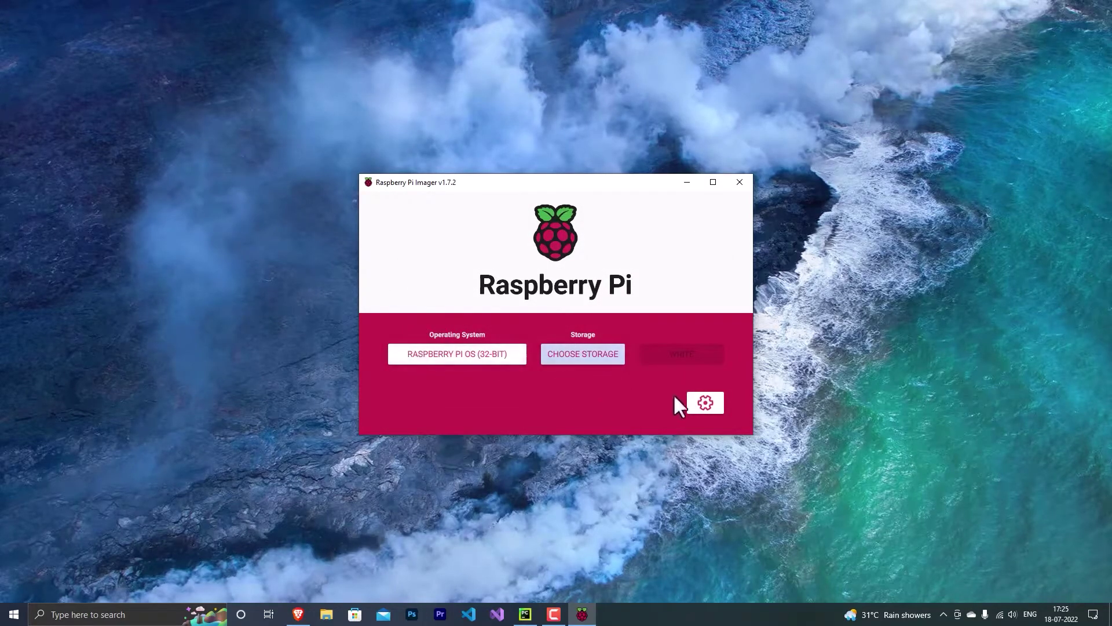
pyautogui.click(705, 403)
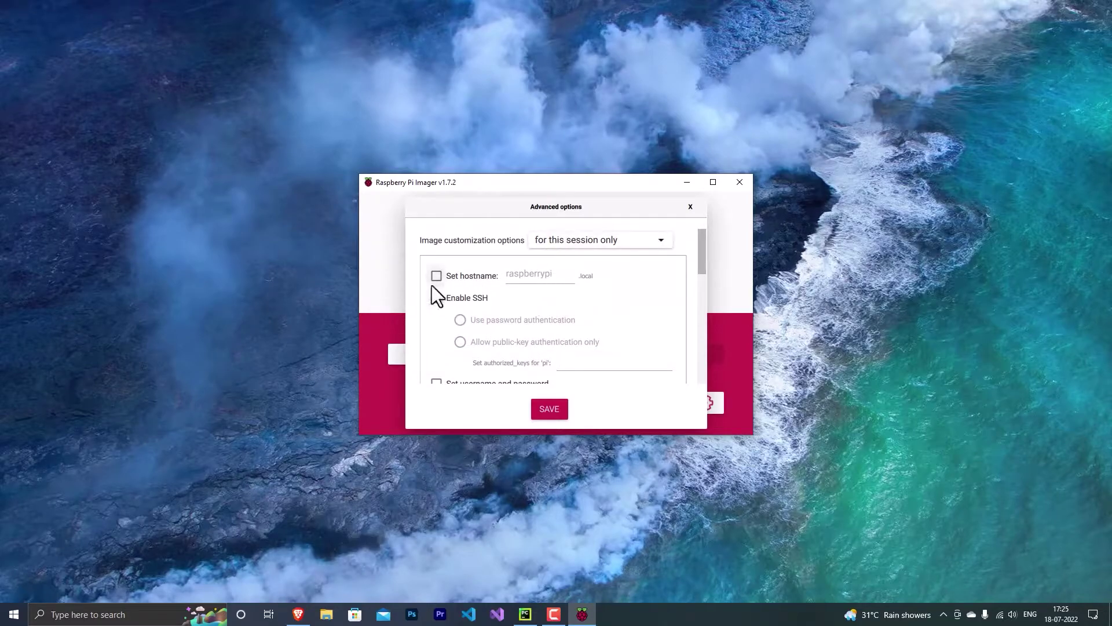
pyautogui.click(461, 275)
pyautogui.click(439, 298)
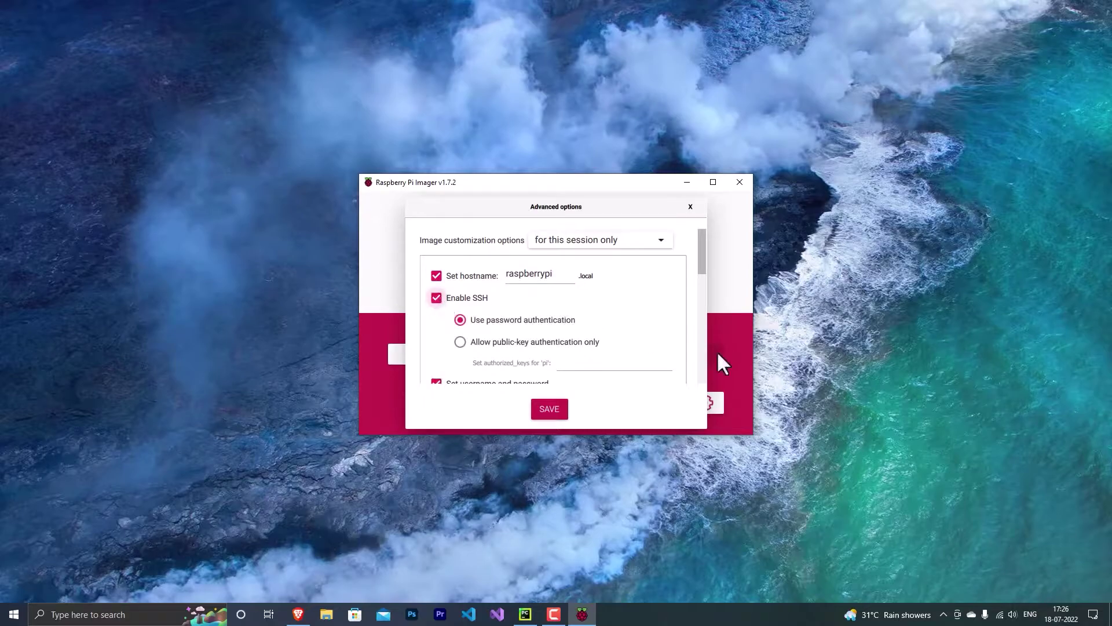
pyautogui.scroll(-2, 648, 360)
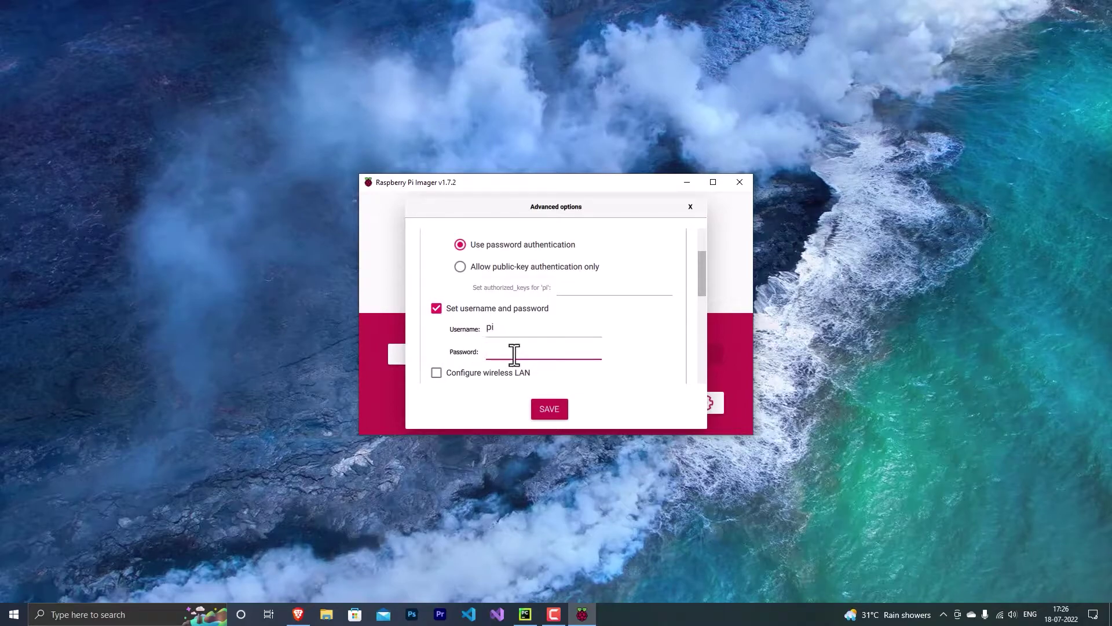
pyautogui.write('raspb')
pyautogui.scroll(-3, 512, 359)
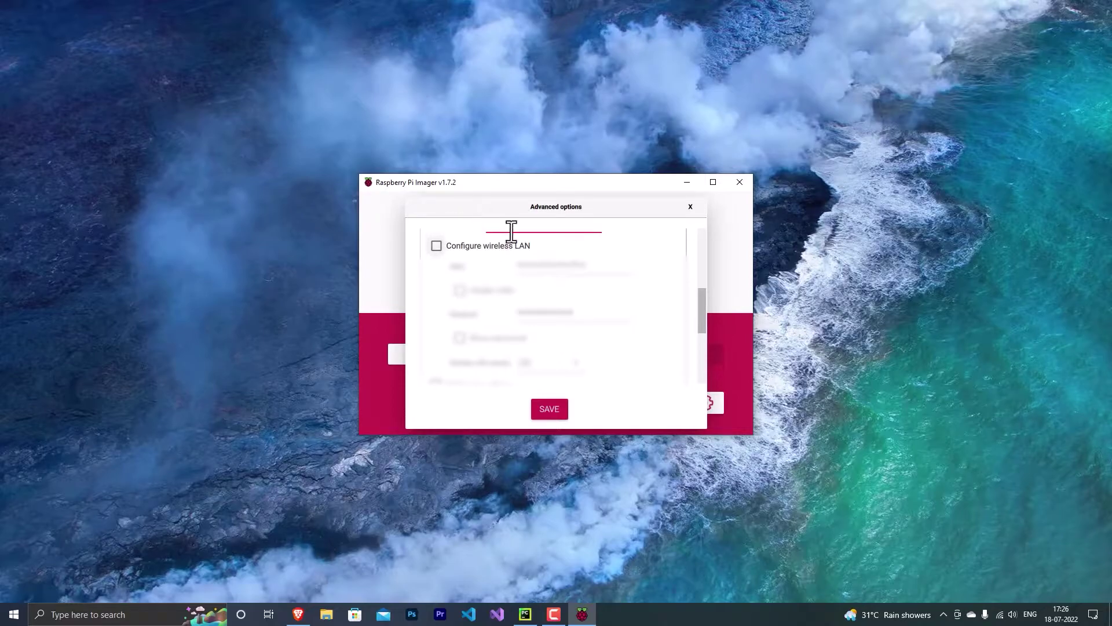
# Enable wireless LAN configuration, edit the SSID, and show the Wi-Fi password
pyautogui.click(486, 247)
pyautogui.click(588, 264)
pyautogui.press('BackSpace')
pyautogui.press('BackSpace')
pyautogui.press('BackSpace')
pyautogui.press('BackSpace')
pyautogui.press('BackSpace')
pyautogui.press('BackSpace')
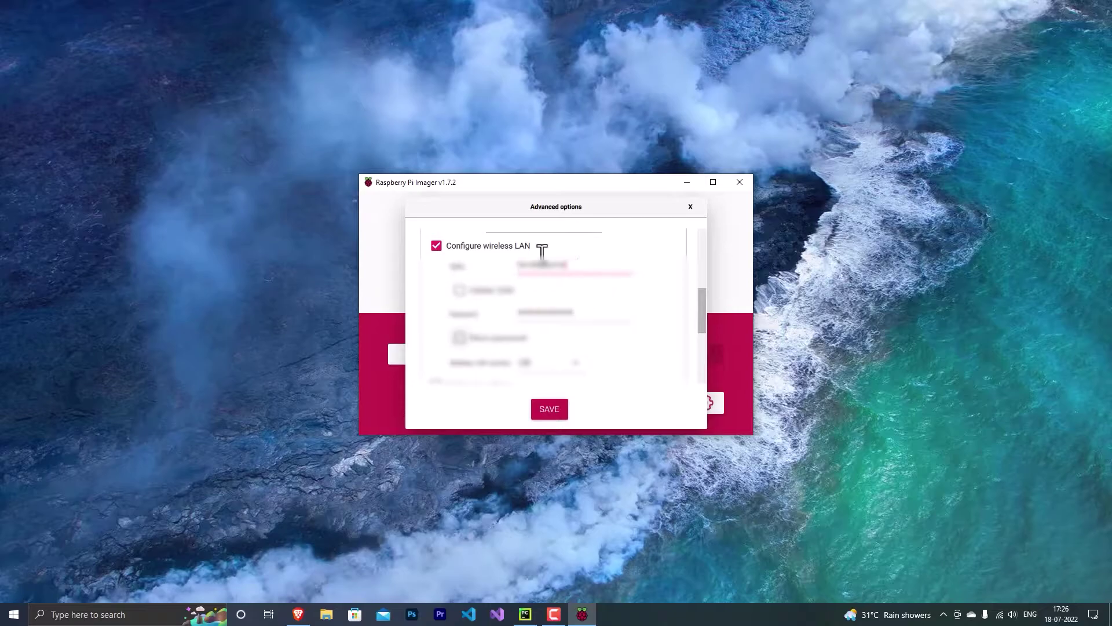
pyautogui.click(497, 342)
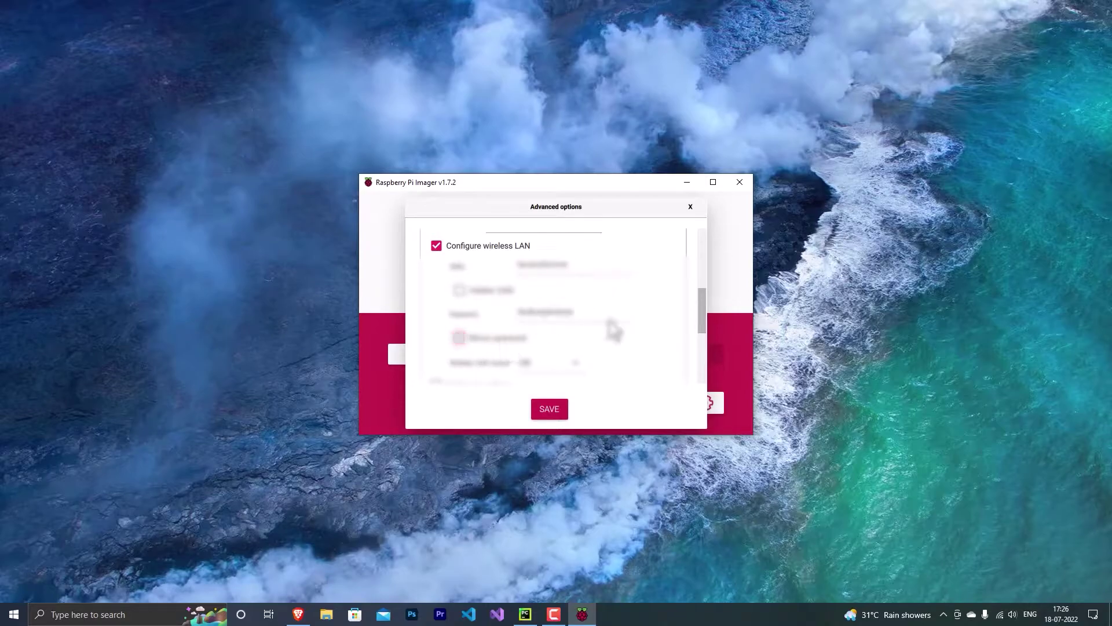
# Enable locale settings (Asia/Calcutta, us keyboard), save the advanced options, and close the Imager
pyautogui.scroll(-5, 463, 290)
pyautogui.click(437, 238)
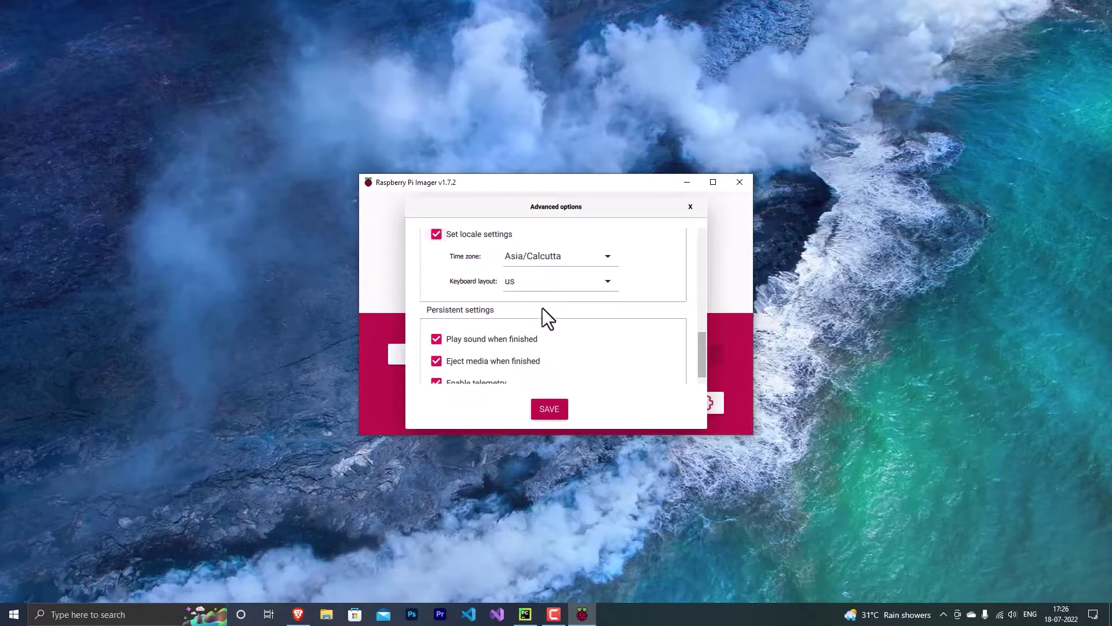
pyautogui.scroll(-1, 540, 313)
pyautogui.click(550, 408)
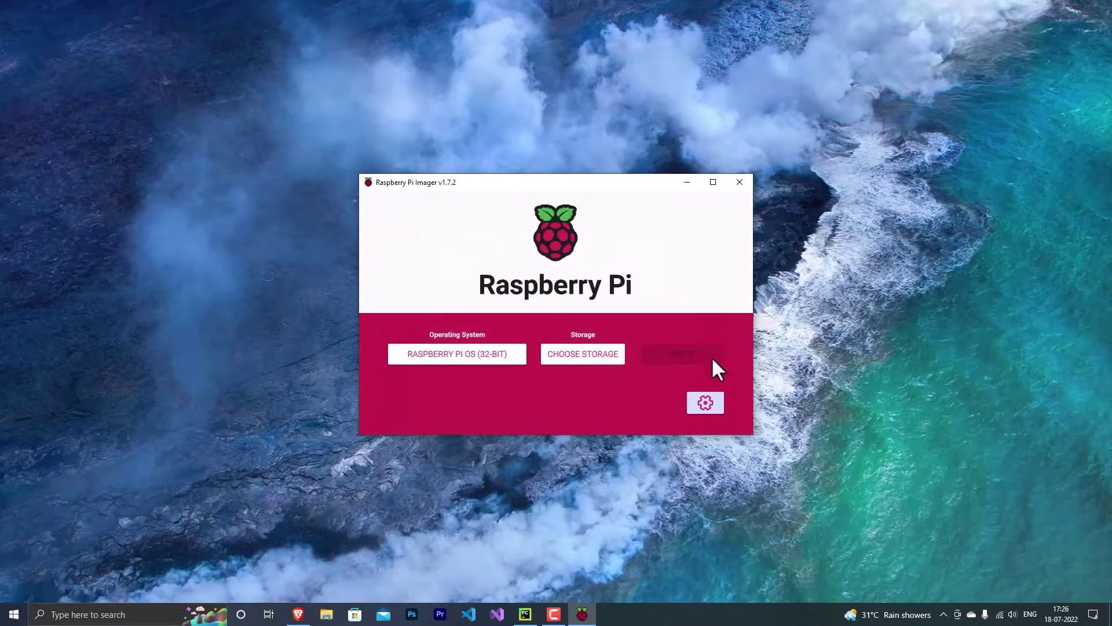
pyautogui.click(740, 182)
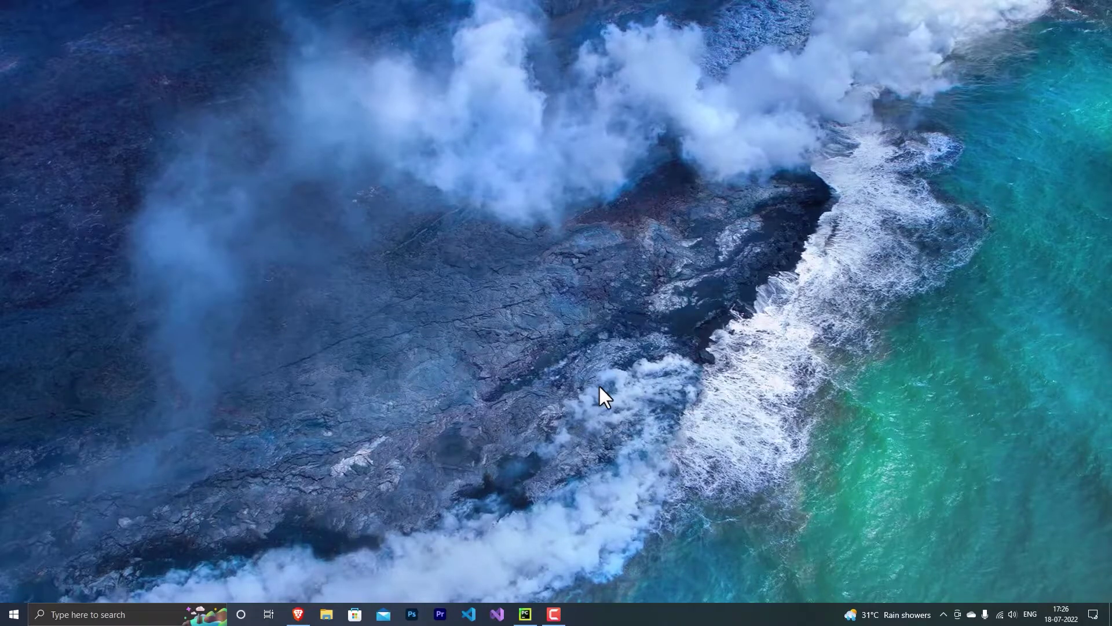
# Read raspberrypi's IP address 192.168.0.131 from the router's Parental Control device list
pyautogui.click(298, 614)
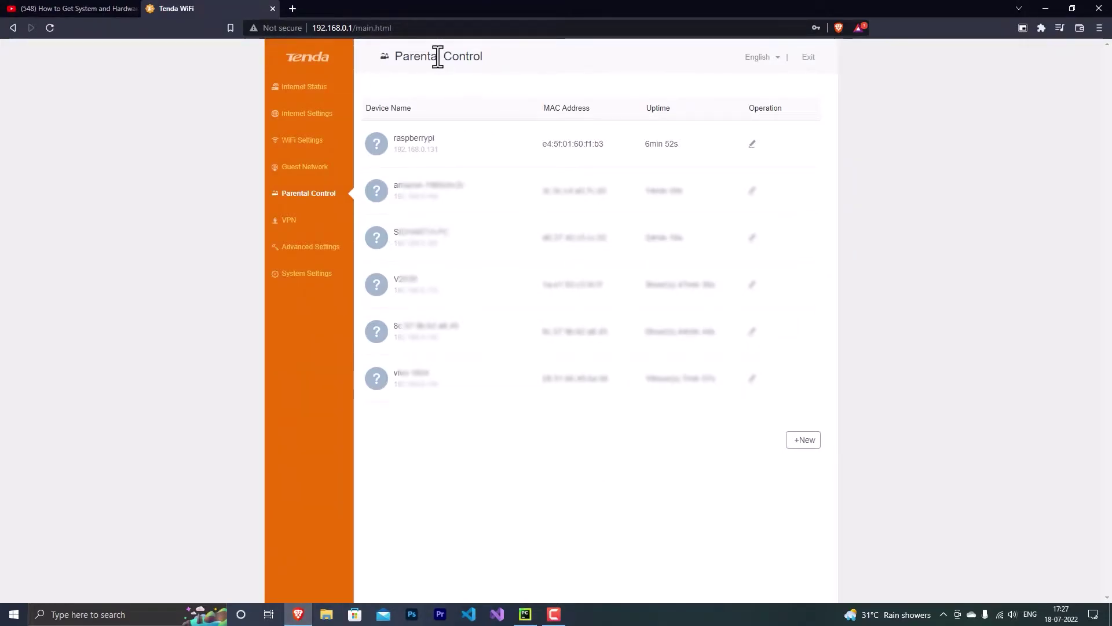
pyautogui.moveTo(395, 58); pyautogui.dragTo(494, 55)
pyautogui.click(481, 55)
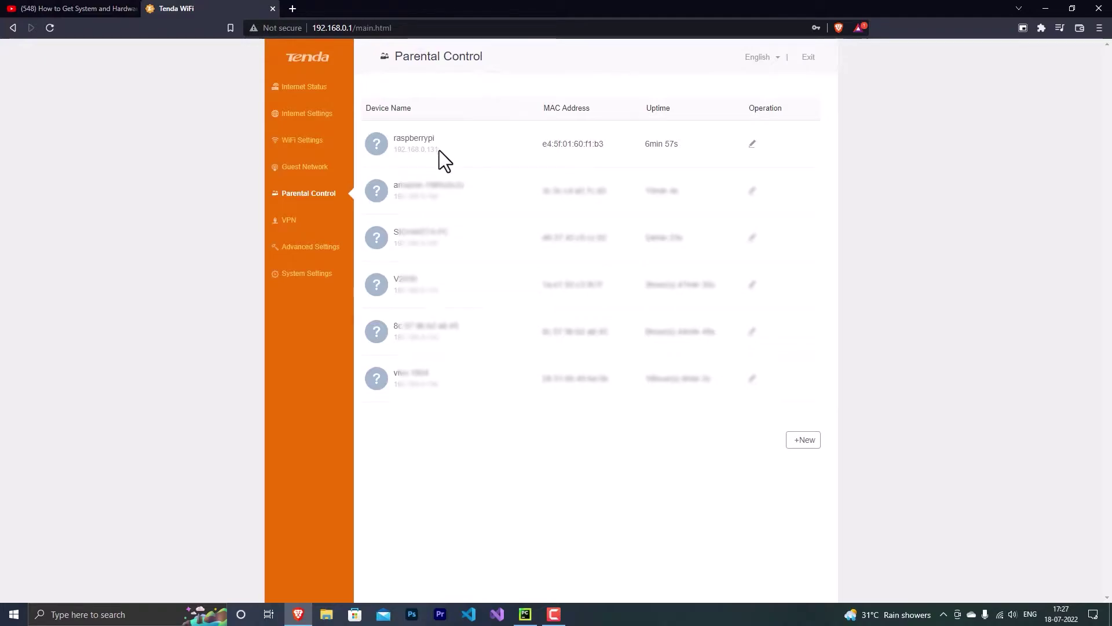
pyautogui.moveTo(439, 150); pyautogui.dragTo(393, 149)
pyautogui.click(412, 151)
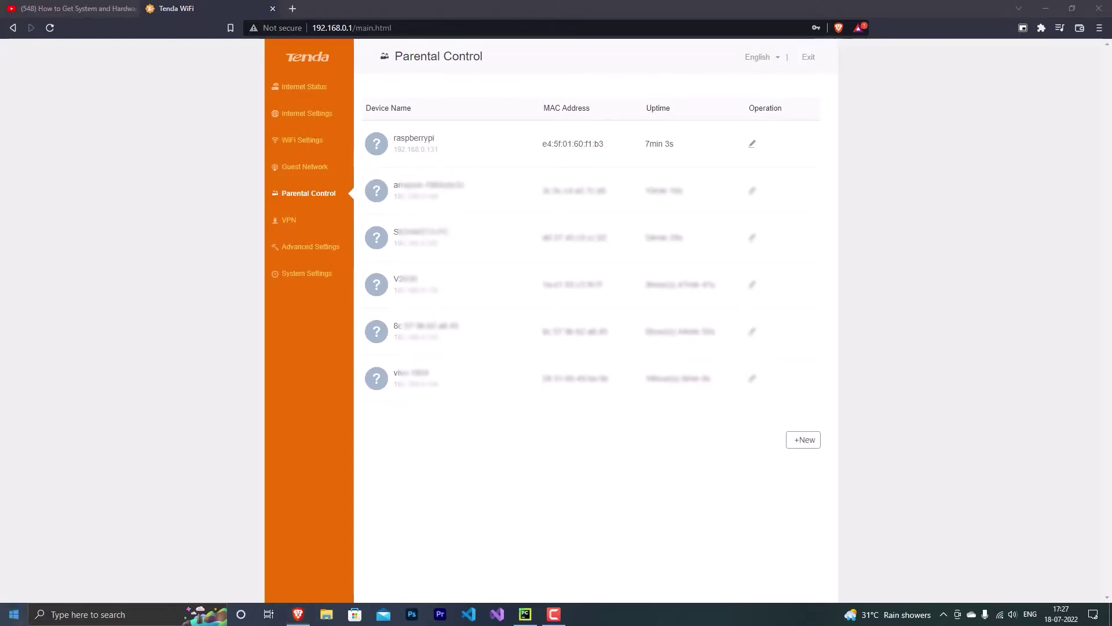
pyautogui.press('super')
pyautogui.click(200, 133)
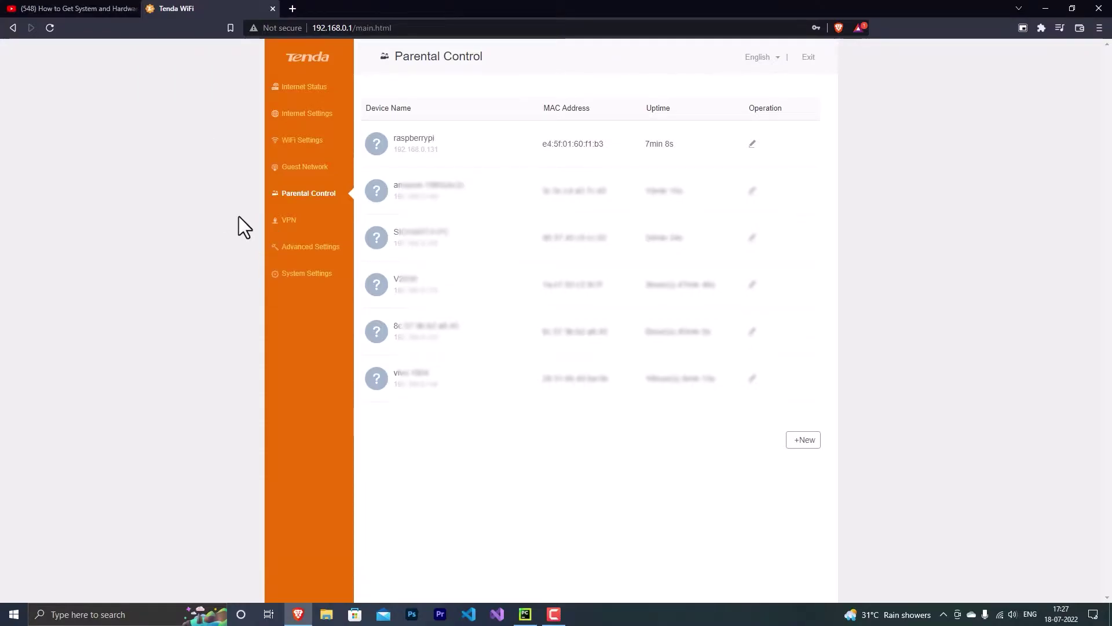
pyautogui.press('super')
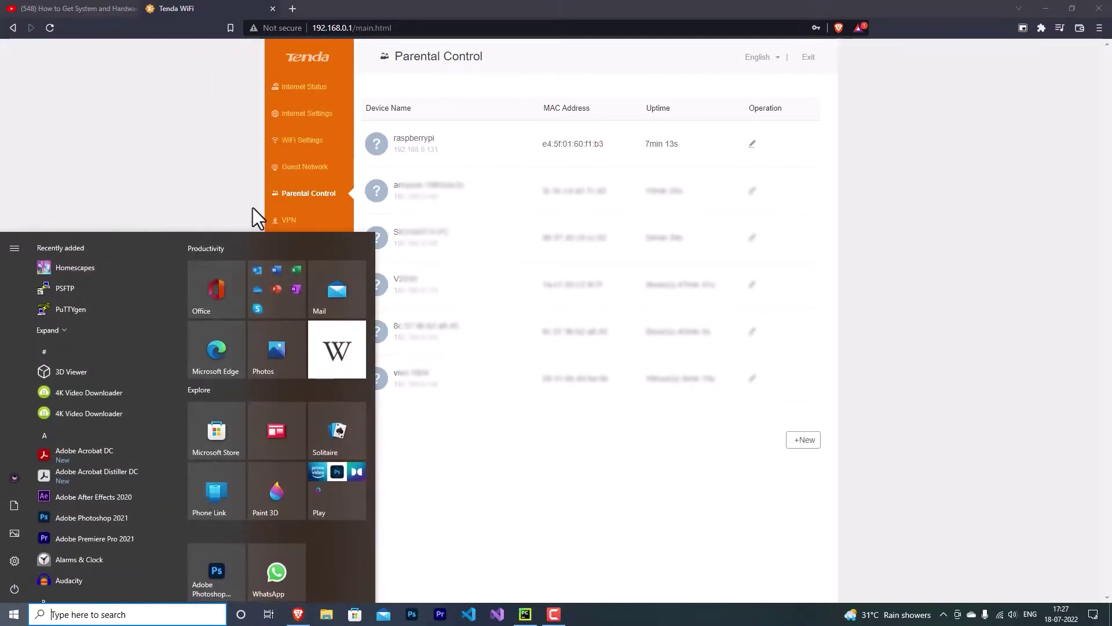
# Launch PuTTY, move its window aside, and select the empty Host Name field
pyautogui.write('pu')
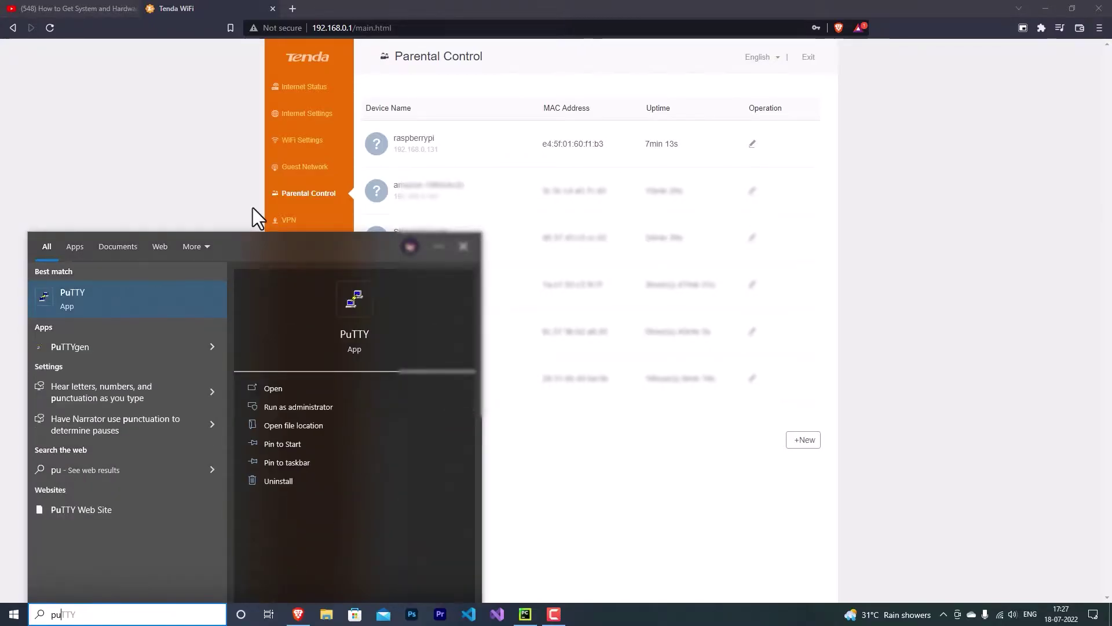
pyautogui.press('Return')
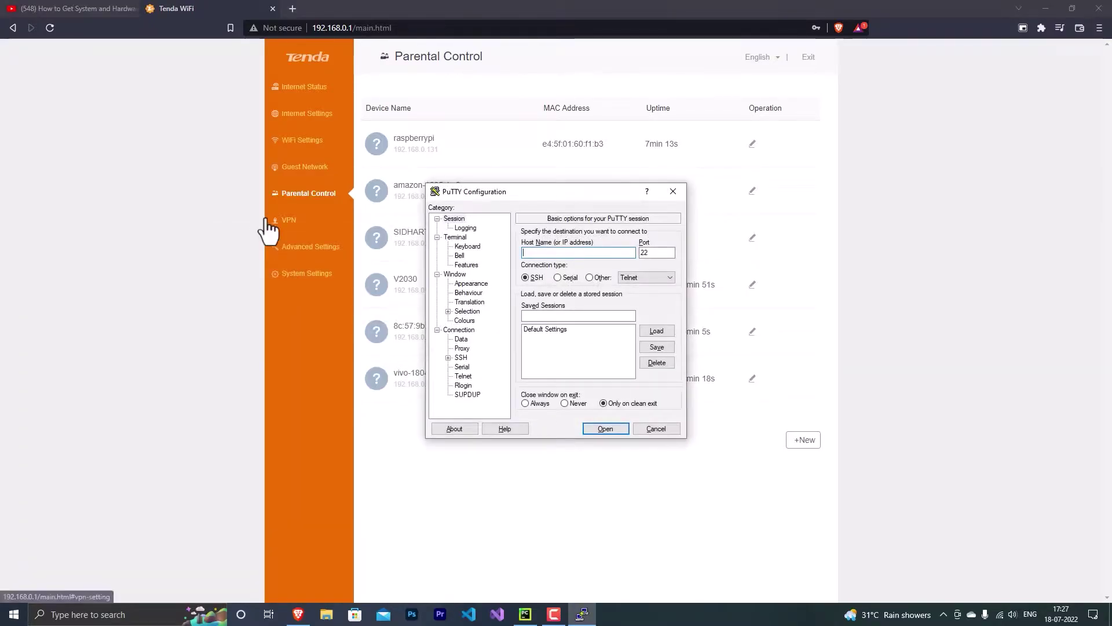
pyautogui.moveTo(493, 195); pyautogui.dragTo(454, 213)
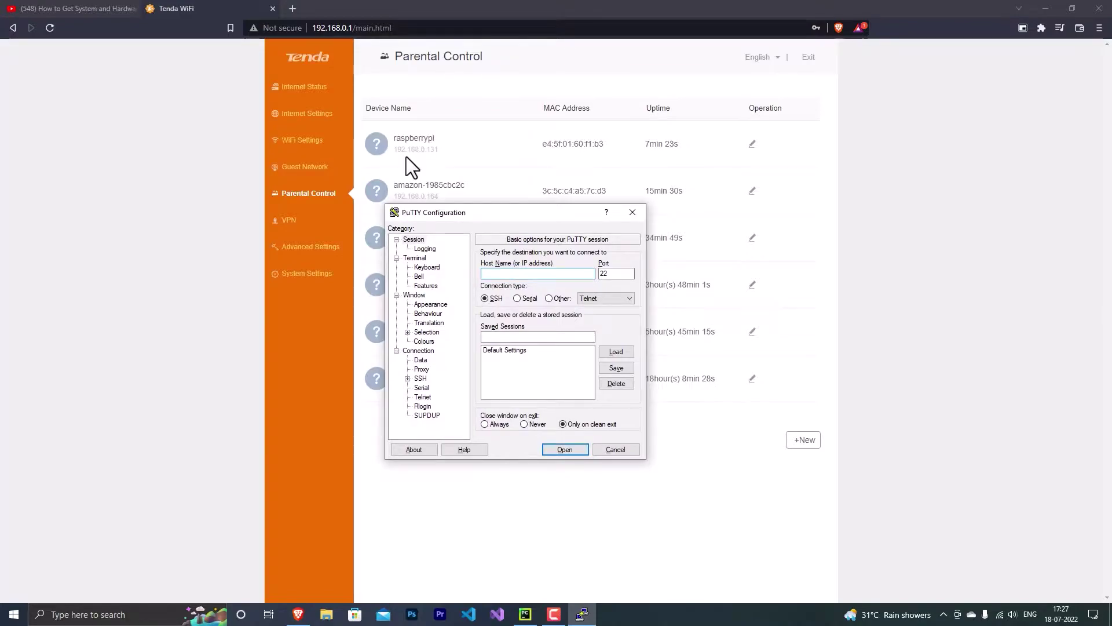
pyautogui.click(517, 274)
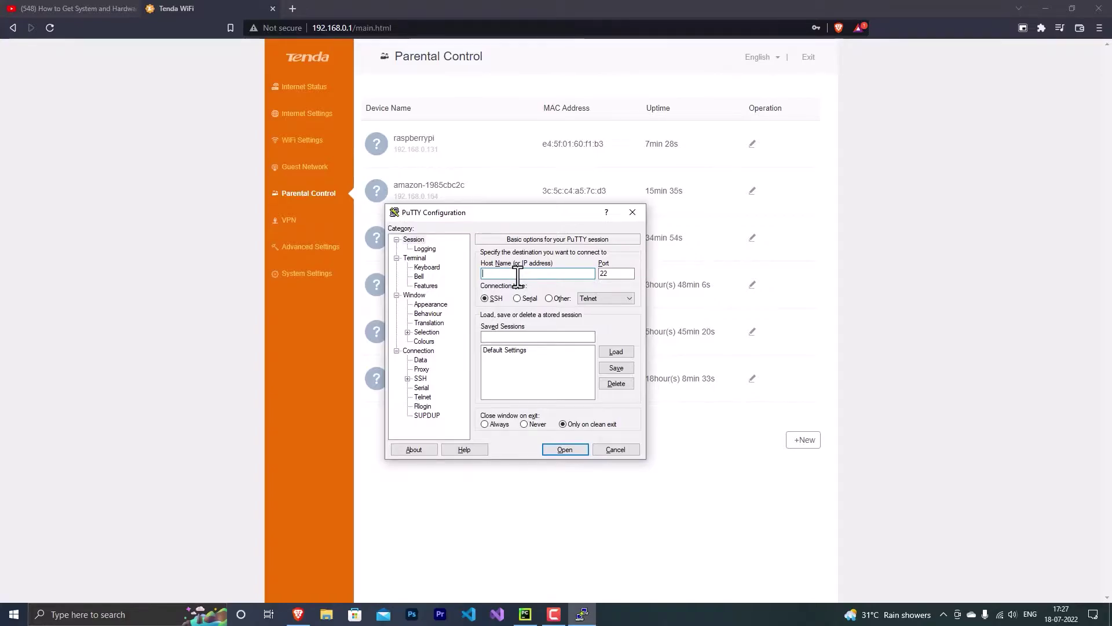
pyautogui.press('super')
pyautogui.write('cmd')
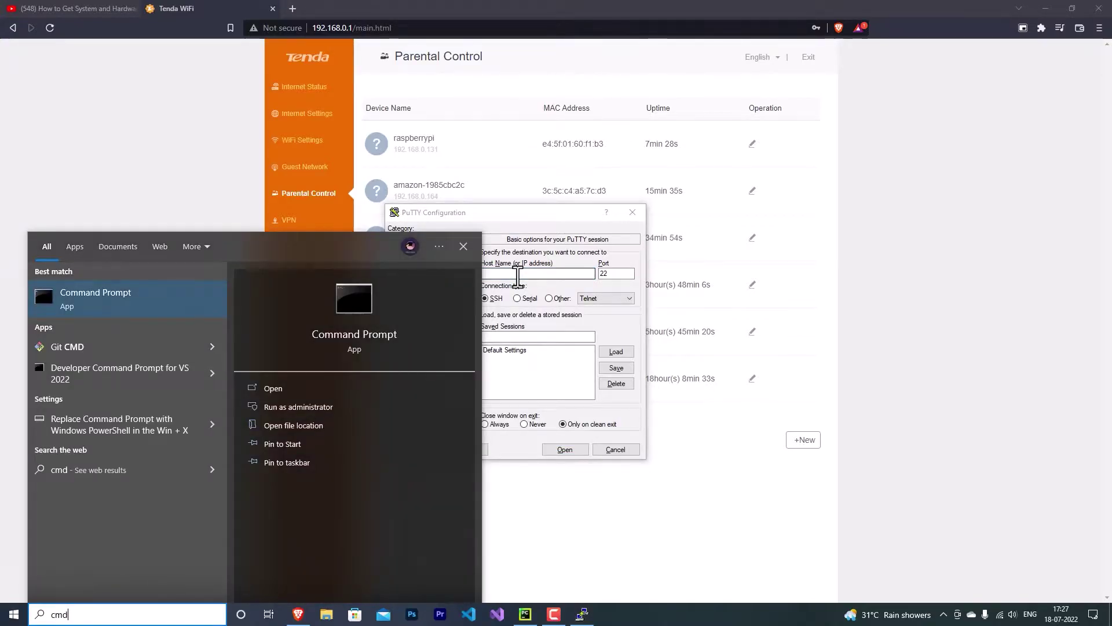
pyautogui.press('Return')
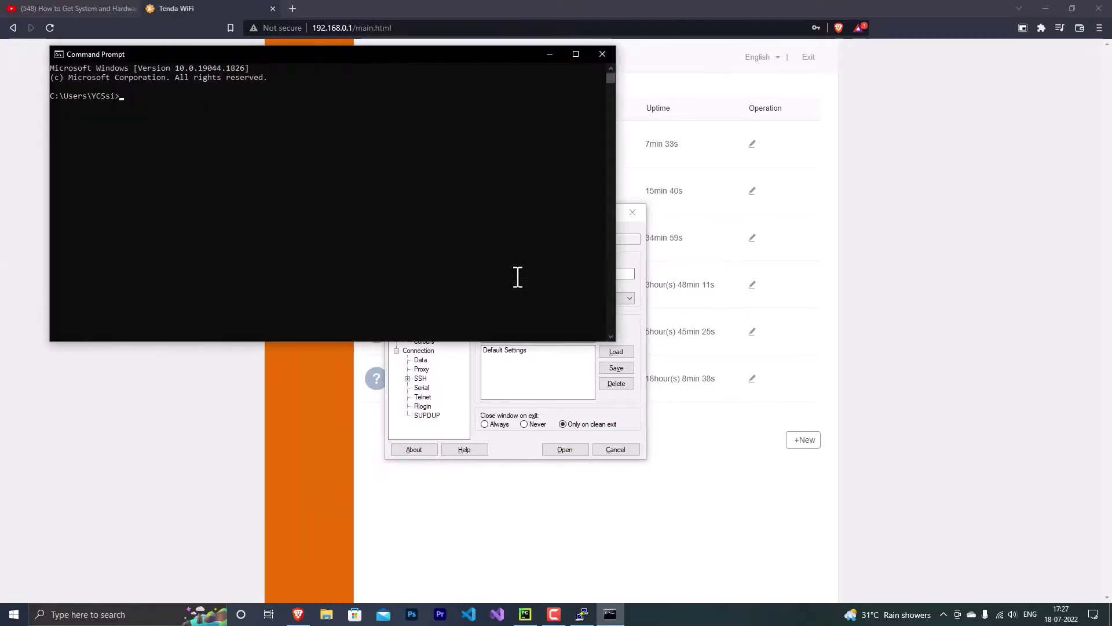
pyautogui.write('ssh')
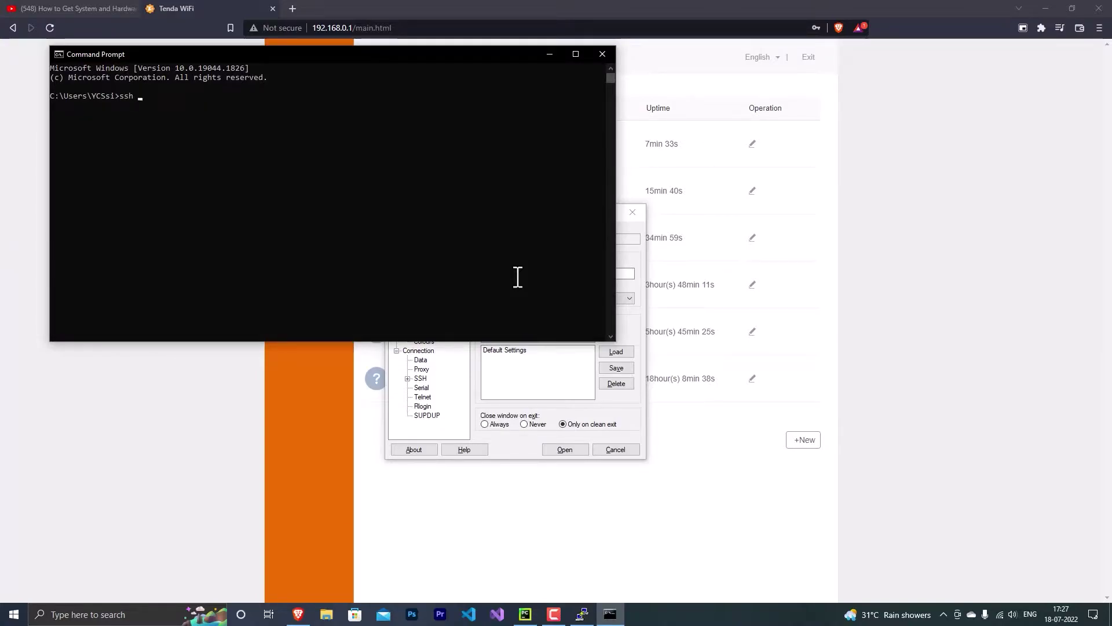
pyautogui.write(' pi@')
pyautogui.write('192.168.0.131')
pyautogui.press('Return')
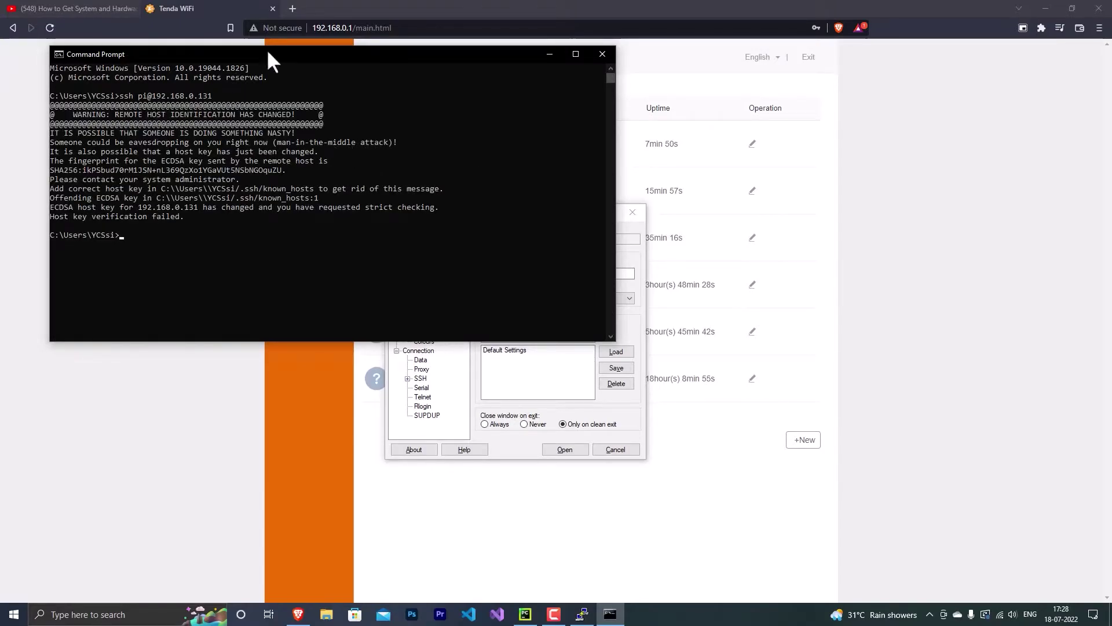
pyautogui.moveTo(263, 55); pyautogui.dragTo(472, 177)
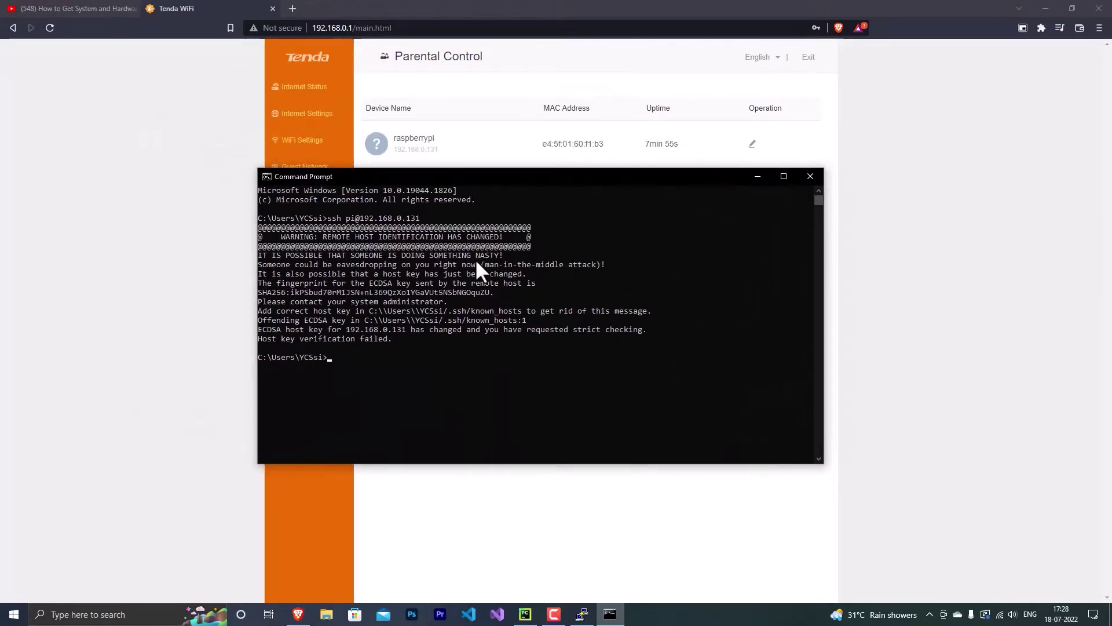
# Remove the stale host key with ssh-keygen -R 192.168.0.131 and rerun the SSH command
pyautogui.write('ssh-')
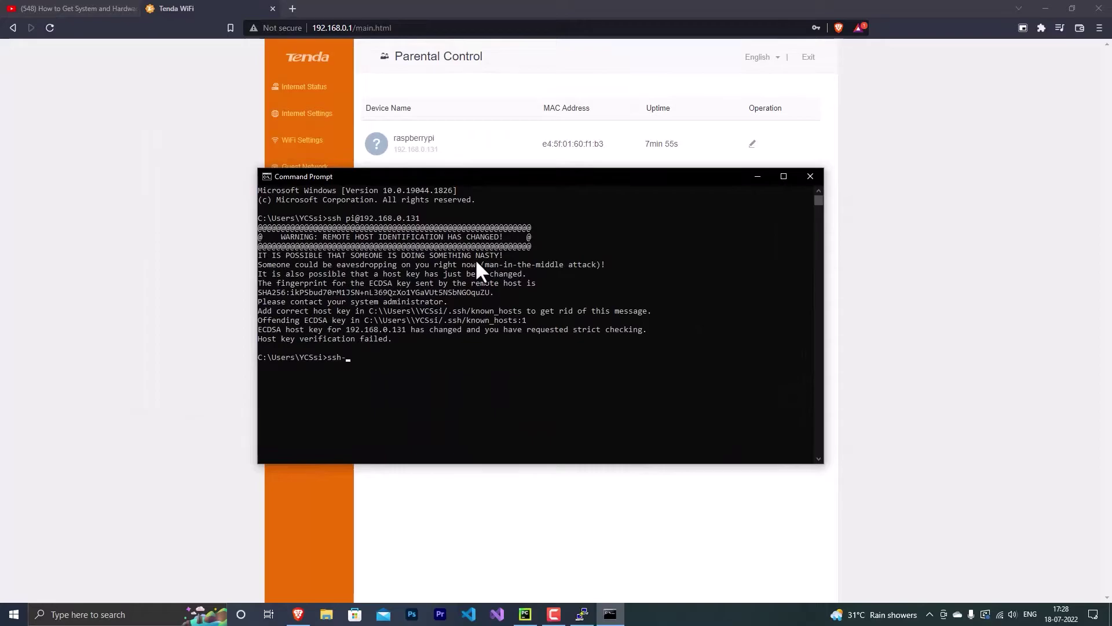
pyautogui.write('keygen -R 192.168.0.131')
pyautogui.press('Return')
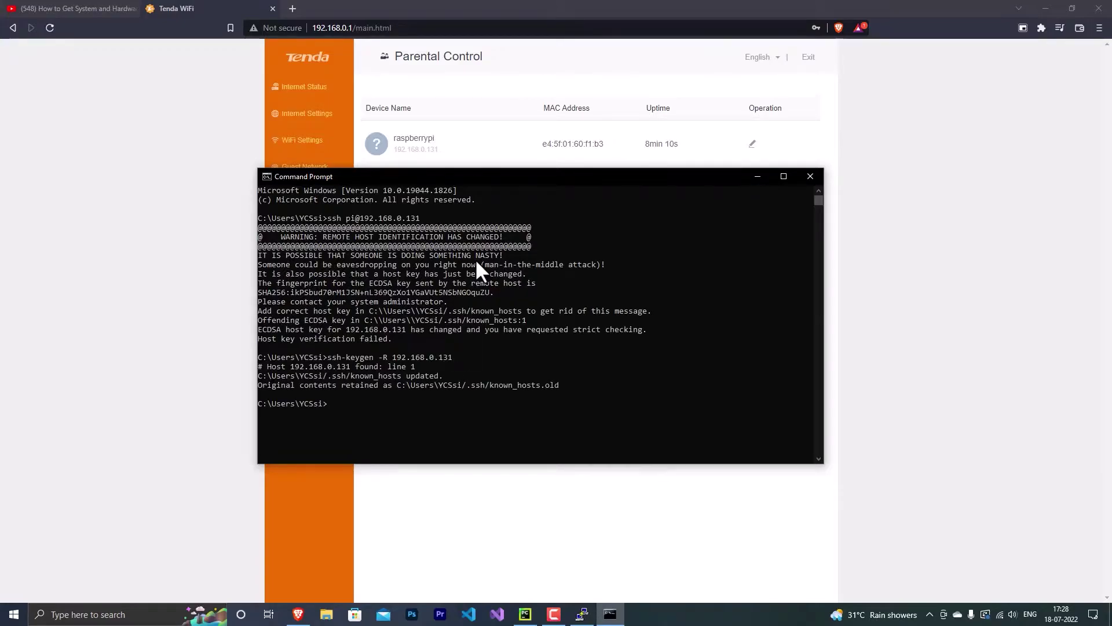
pyautogui.press('Up')
pyautogui.press('Up')
pyautogui.press('Return')
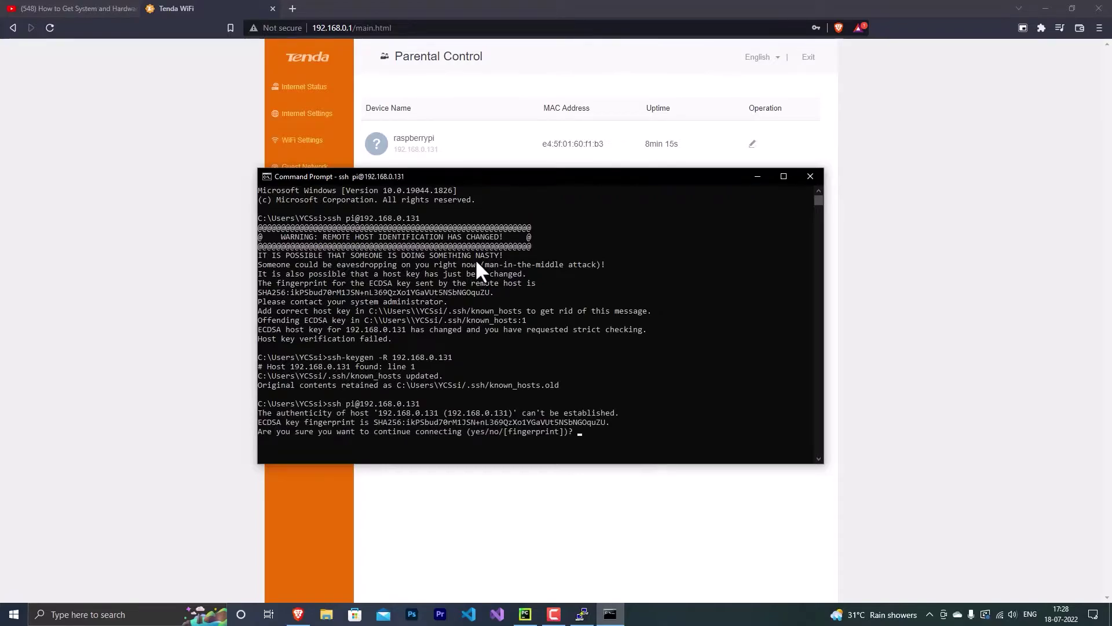
# Accept the new host key with yes, log in with the password, and close Command Prompt
pyautogui.write('yes')
pyautogui.press('Return')
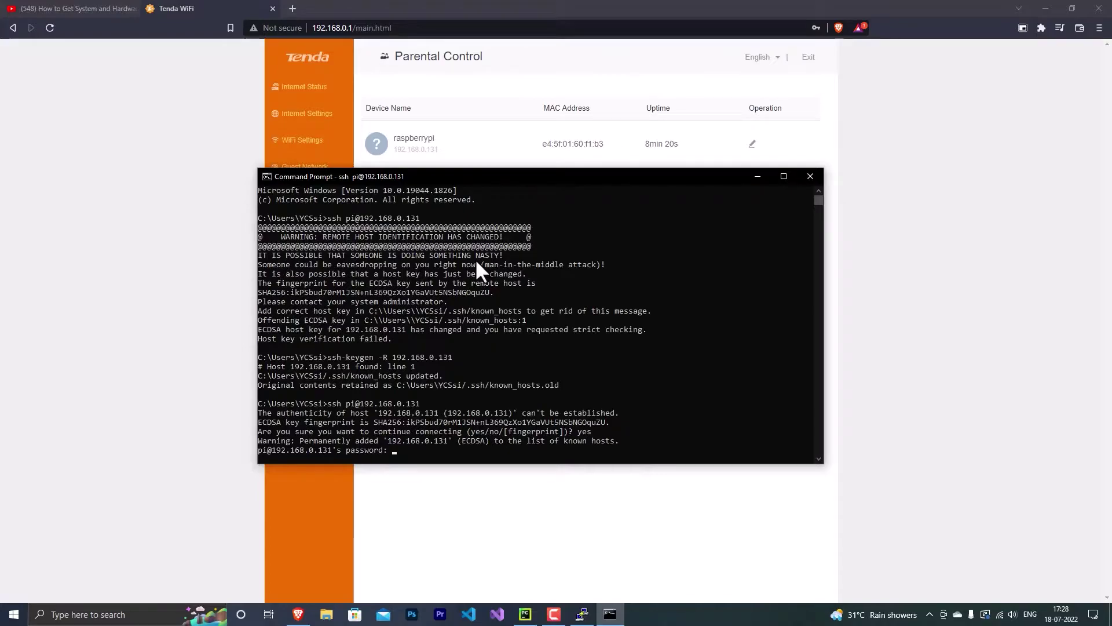
pyautogui.press('Return')
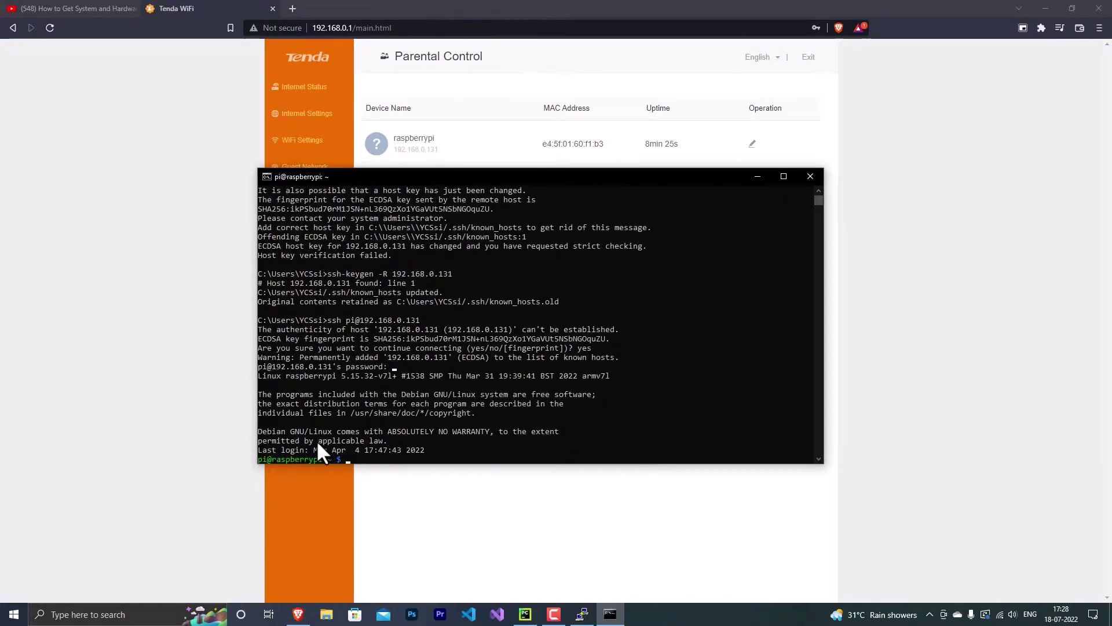
pyautogui.click(814, 175)
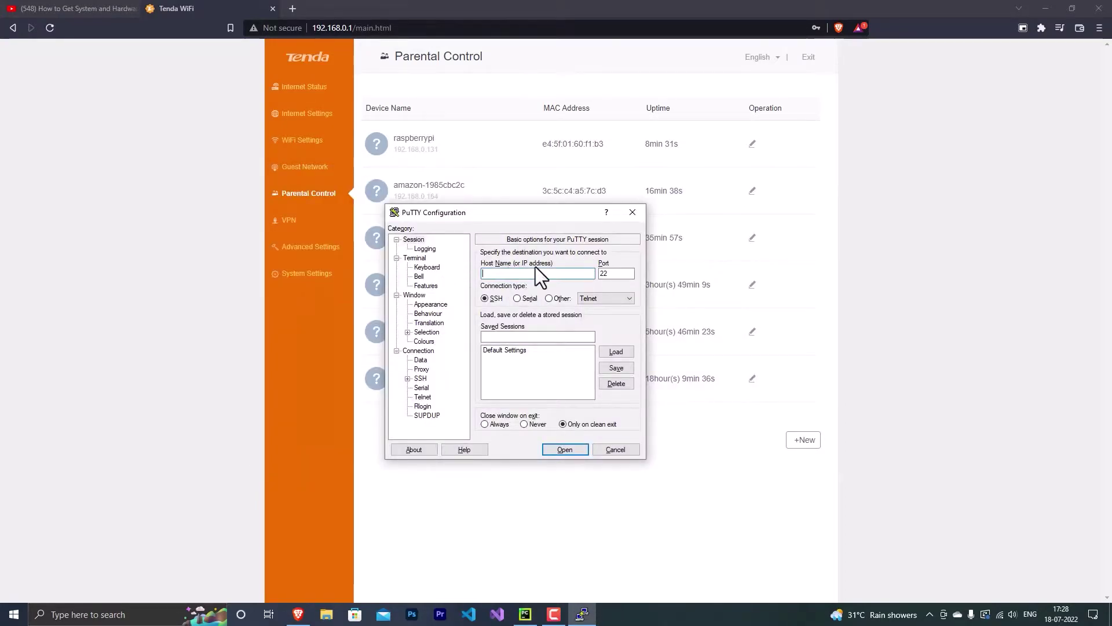
# Connect PuTTY to 192.168.0.131, accept the host key, log in as pi, and minimize the browser
pyautogui.write('192.')
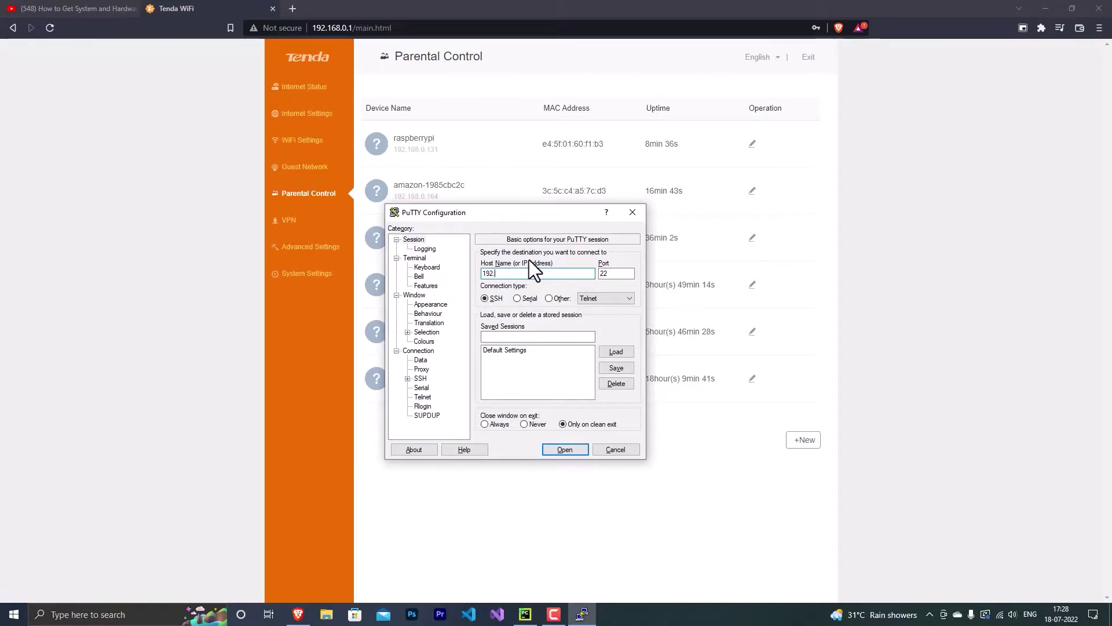
pyautogui.write('0168.0.131')
pyautogui.press('Return')
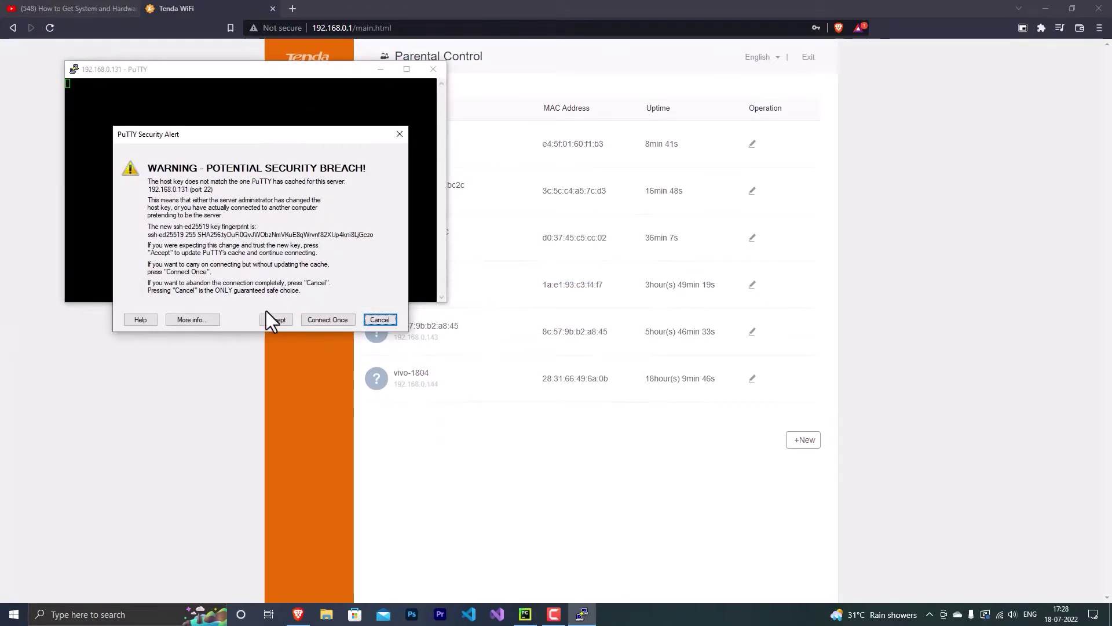
pyautogui.click(284, 320)
pyautogui.write('pi')
pyautogui.press('Return')
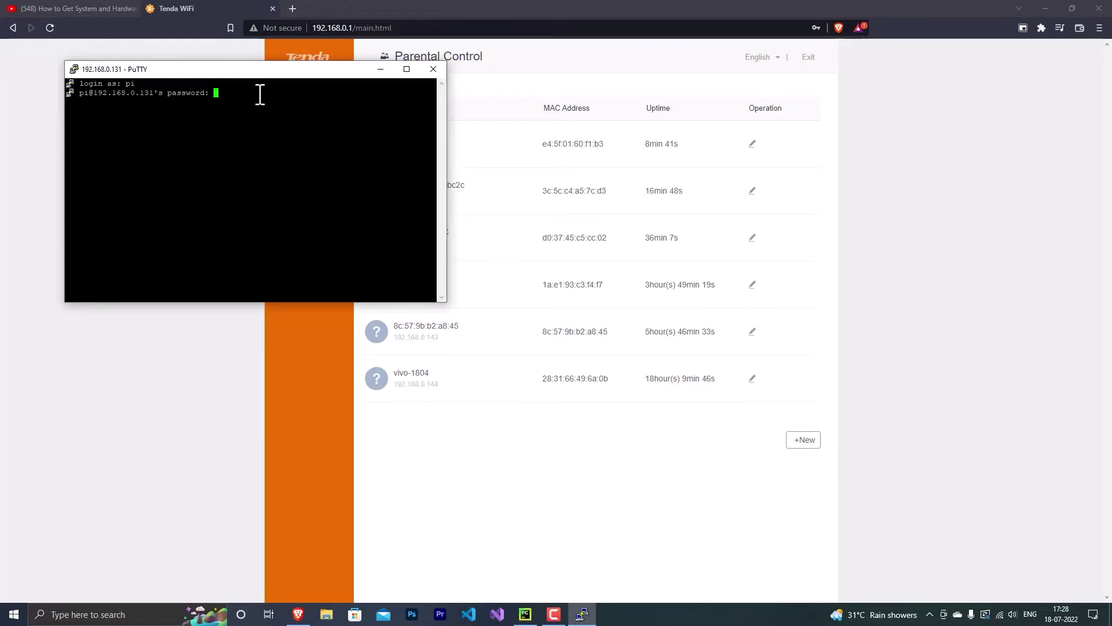
pyautogui.press('Return')
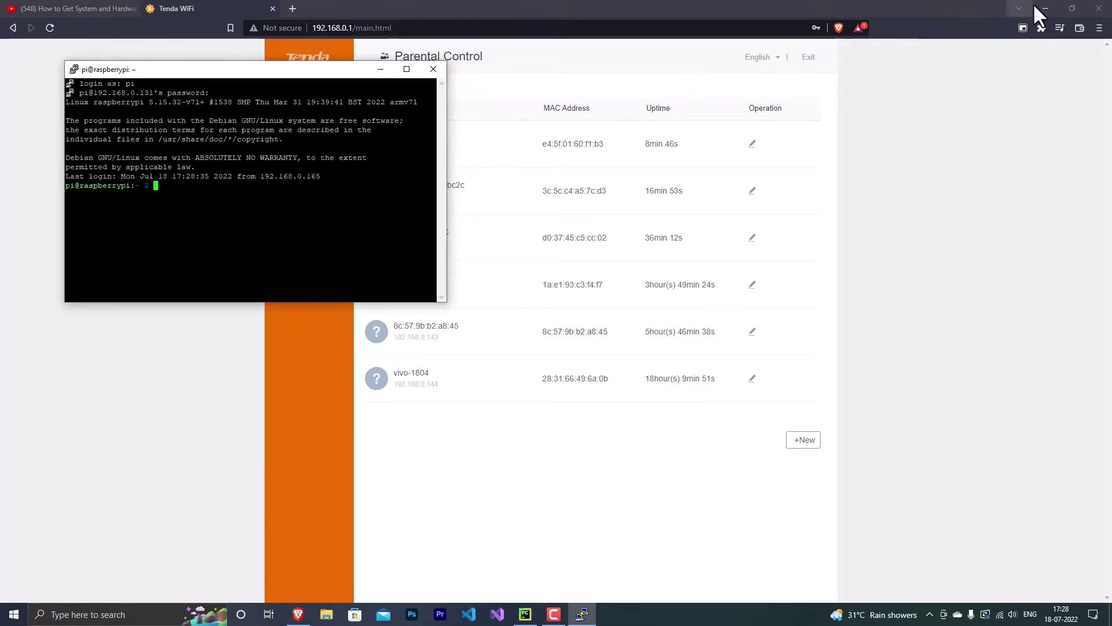
pyautogui.click(1042, 8)
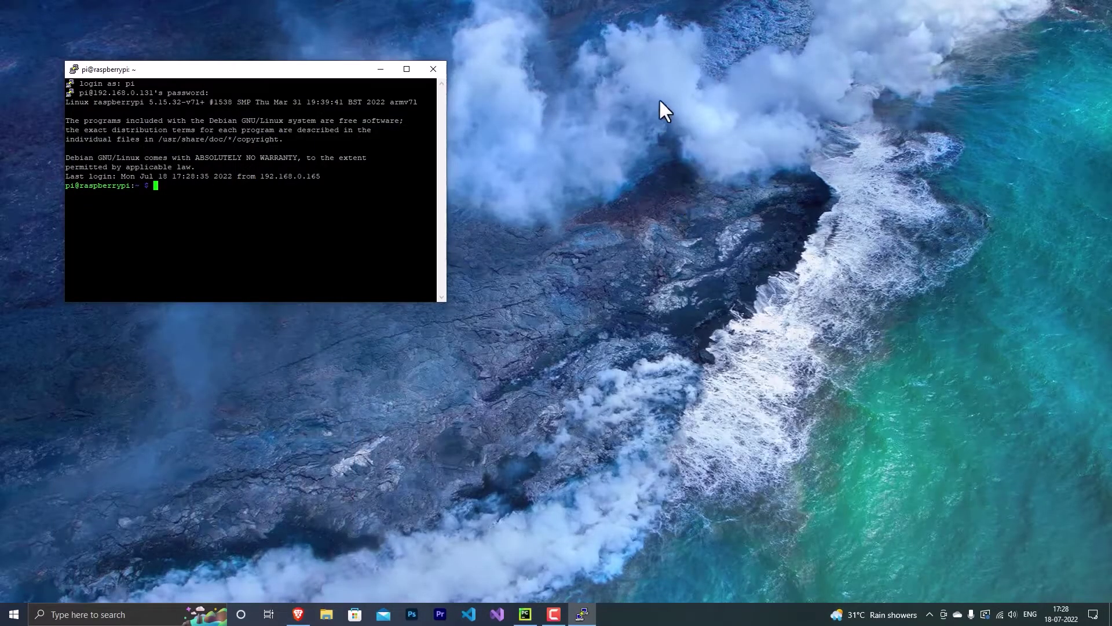
# Centre the PuTTY window and run sudo apt-get update
pyautogui.moveTo(349, 71); pyautogui.dragTo(603, 154)
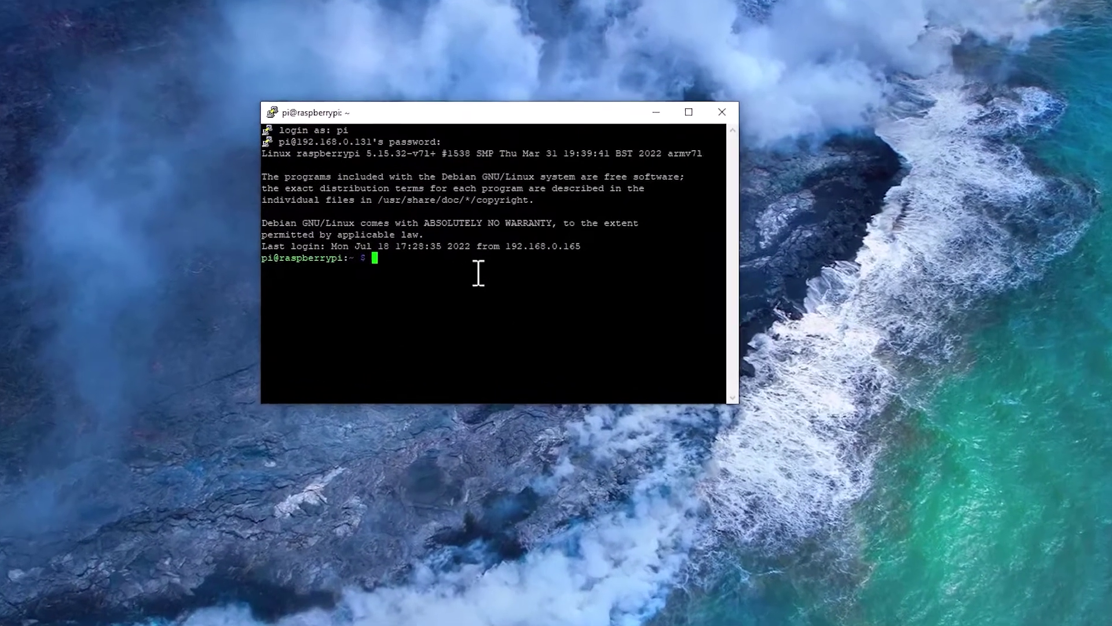
pyautogui.write('sudo ')
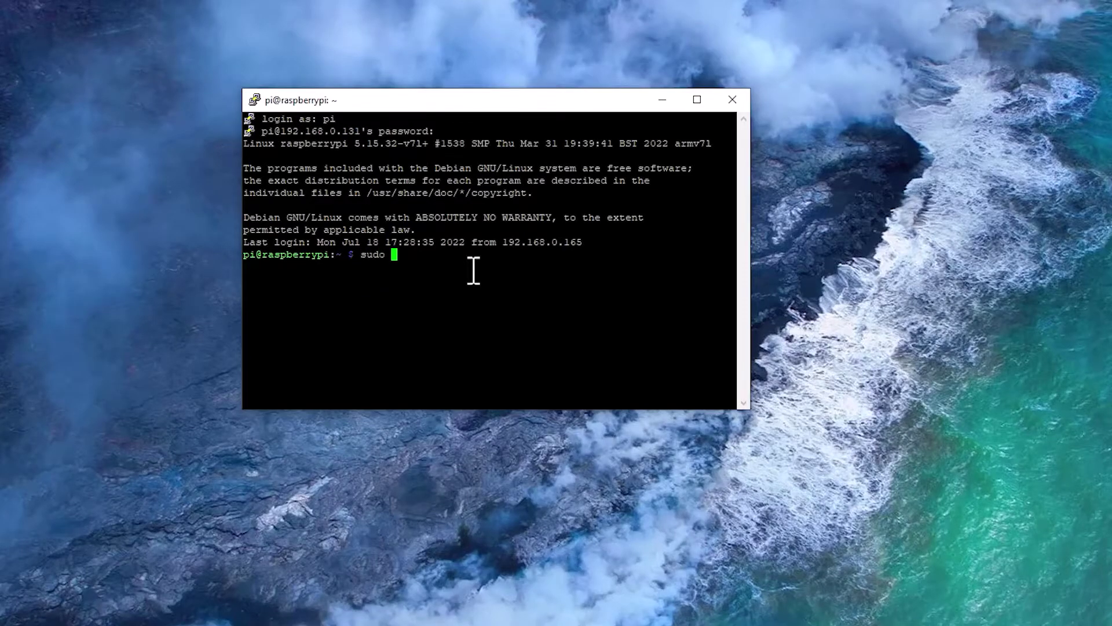
pyautogui.write('apt-get update')
pyautogui.press('Return')
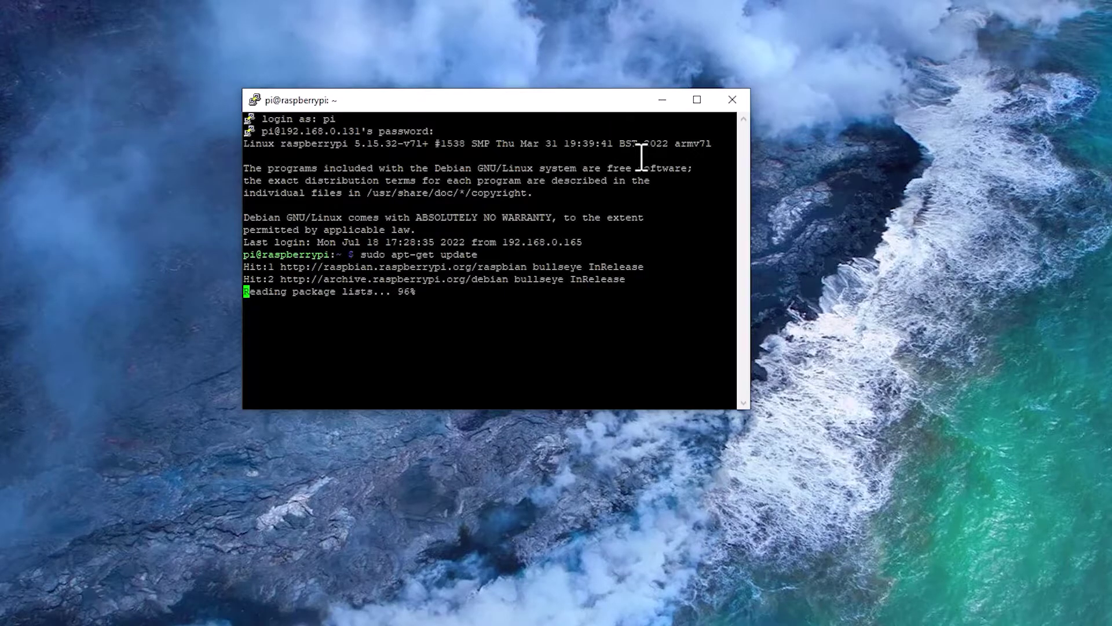
pyautogui.click(721, 328)
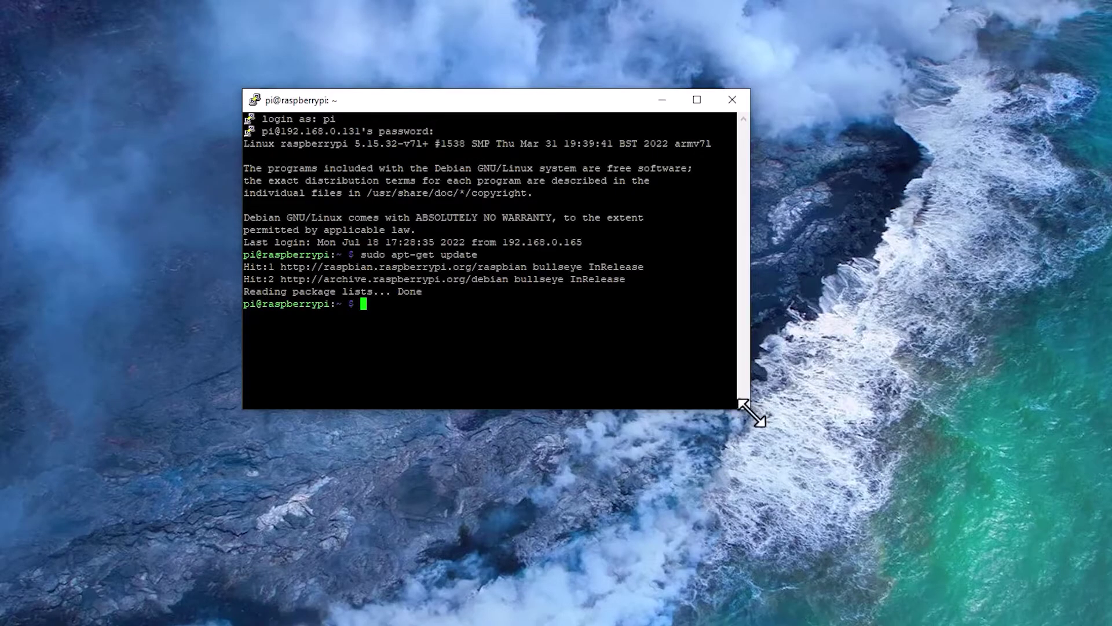
# Enlarge the terminal window and launch sudo raspi-config
pyautogui.moveTo(749, 409); pyautogui.dragTo(841, 468)
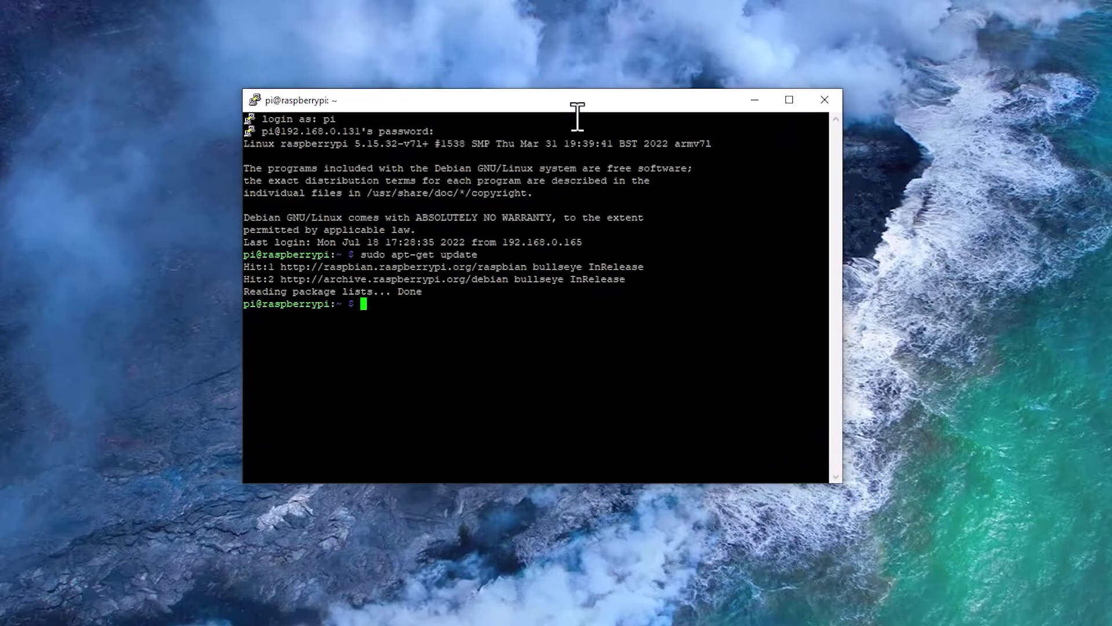
pyautogui.moveTo(579, 104); pyautogui.dragTo(561, 104)
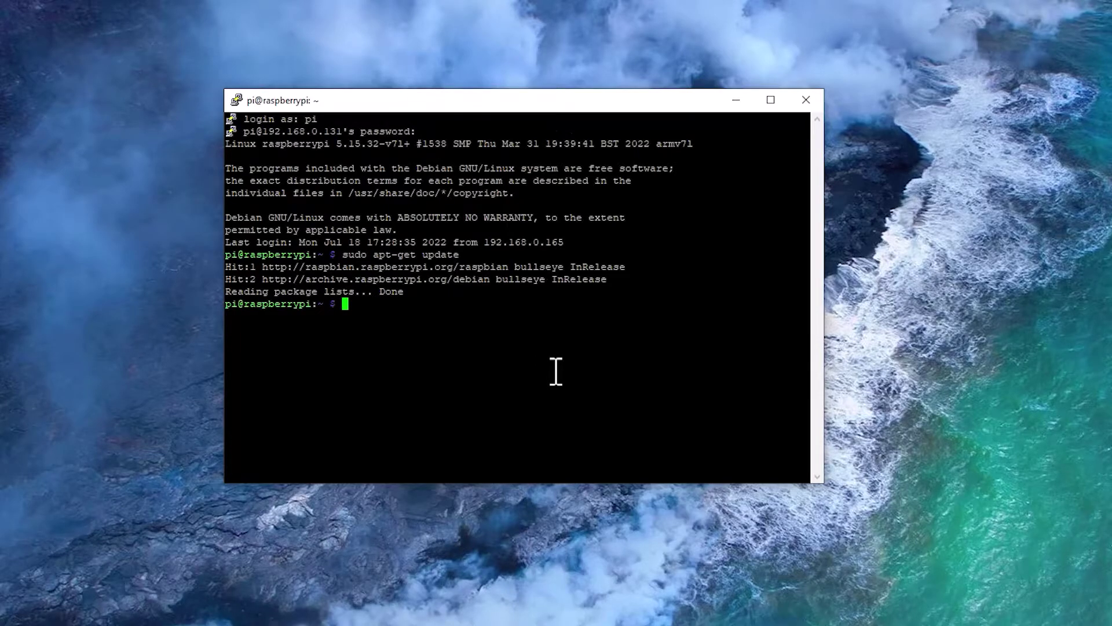
pyautogui.write('sudo ras')
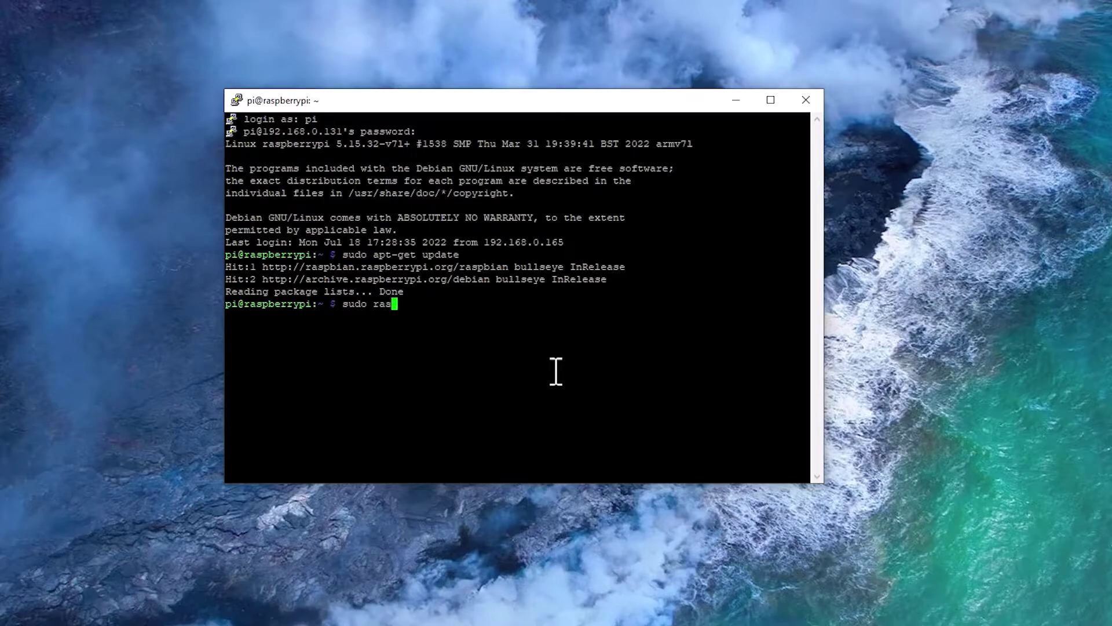
pyautogui.write('pi-config')
pyautogui.press('Return')
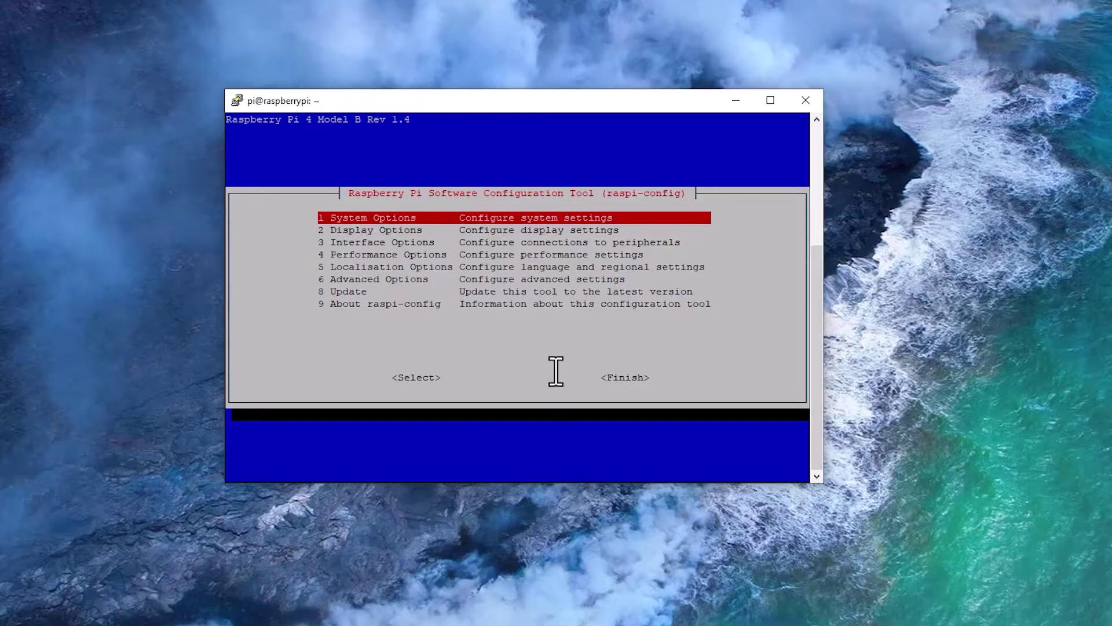
# Enable VNC Server through 3 Interface Options > I3 VNC, choosing Yes and acknowledging the confirmation
pyautogui.press('Down')
pyautogui.press('Down')
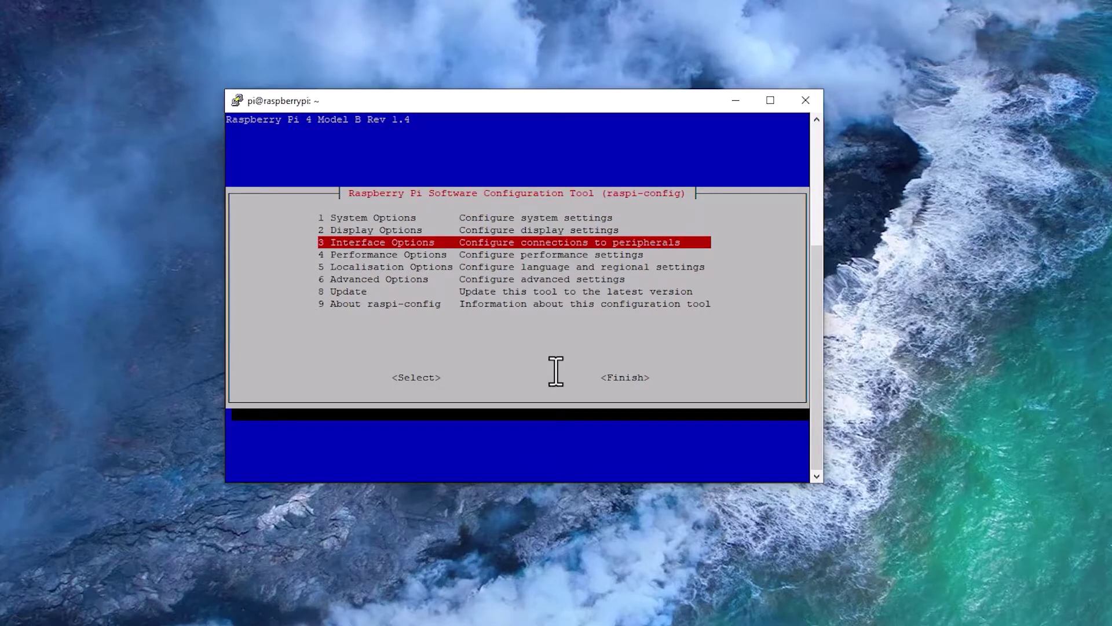
pyautogui.press('Return')
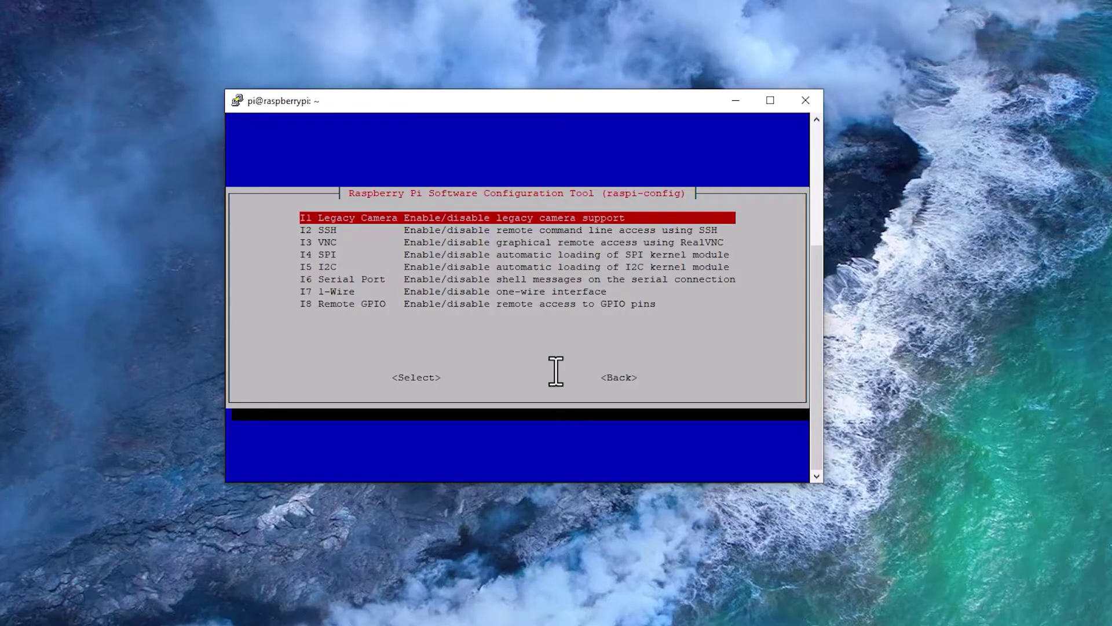
pyautogui.press('Down')
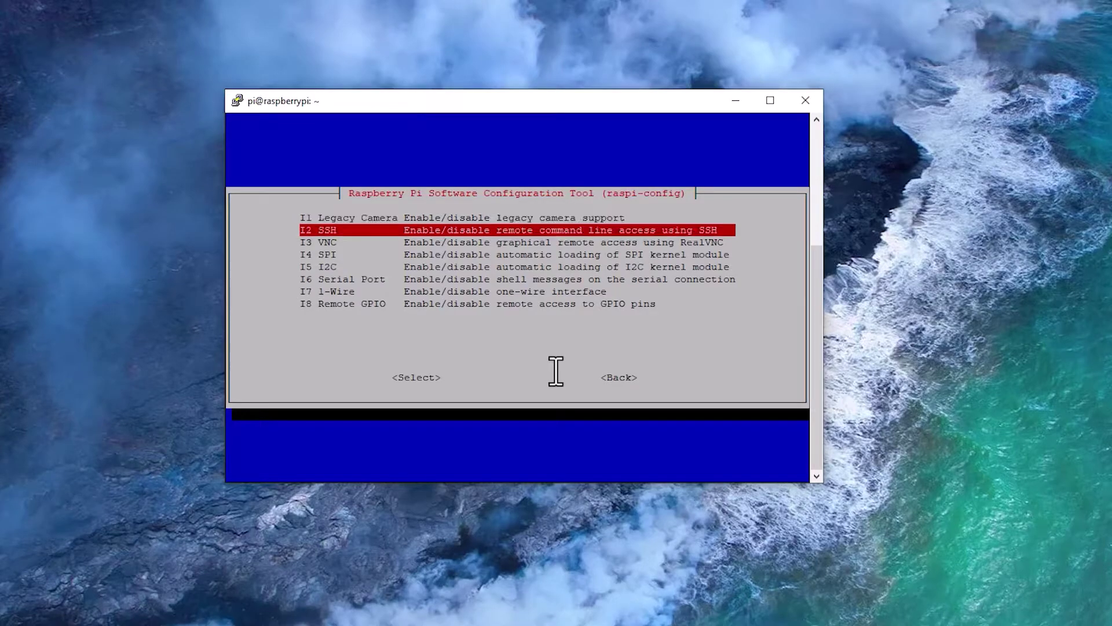
pyautogui.press('Down')
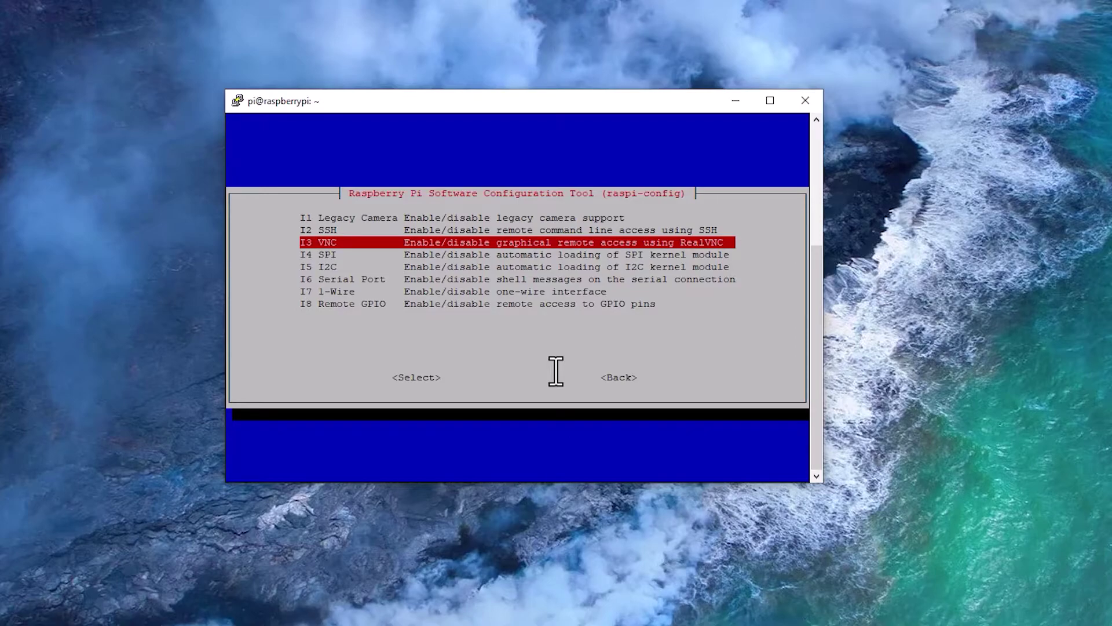
pyautogui.press('Return')
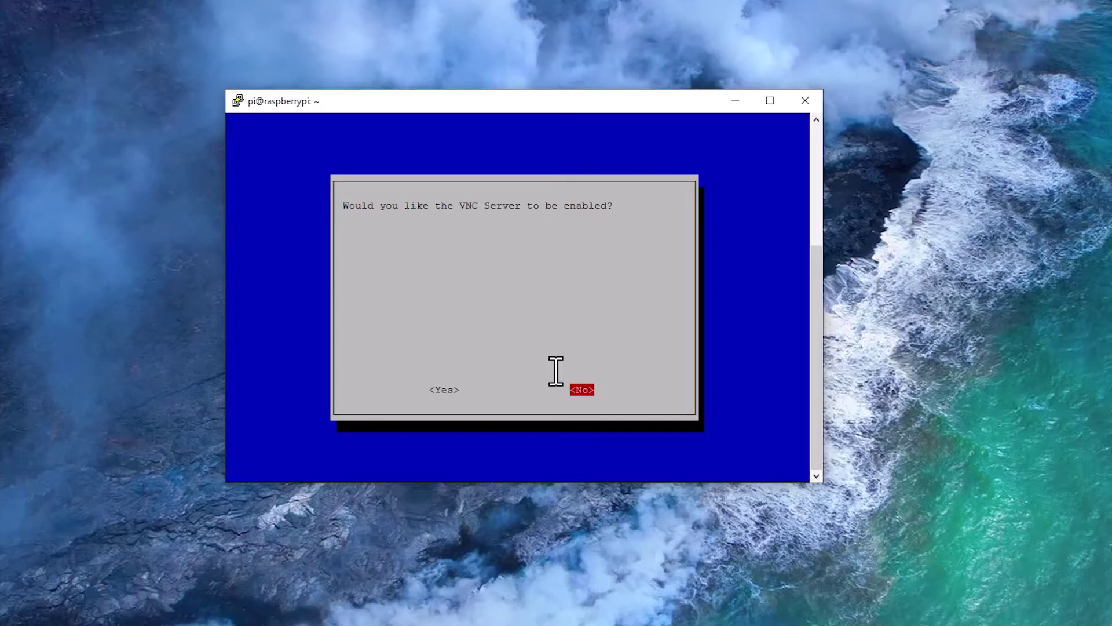
pyautogui.press('Left')
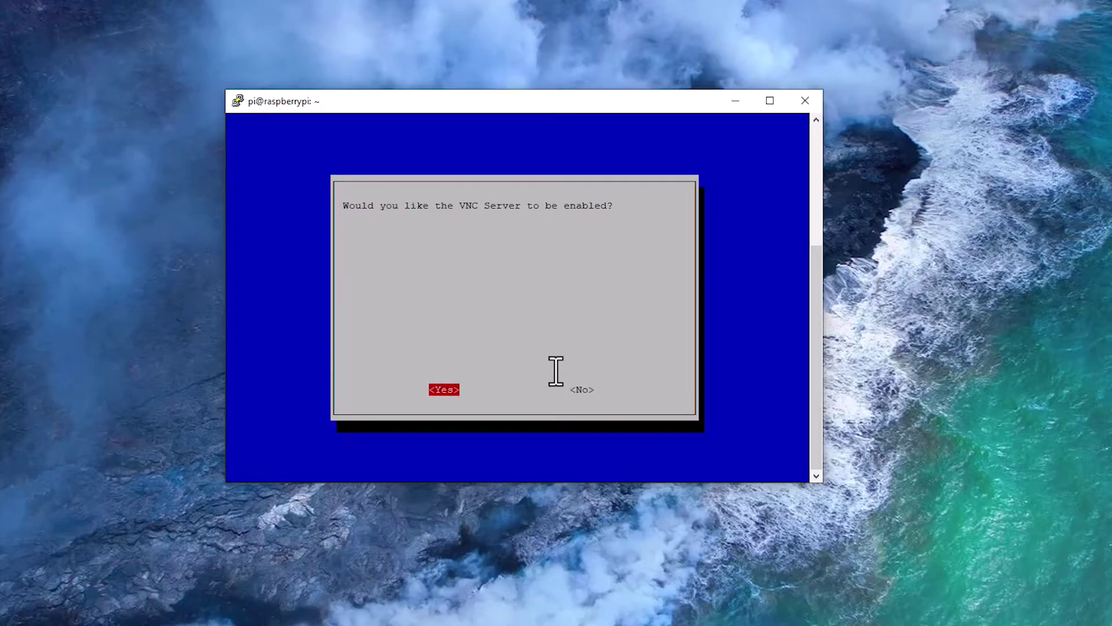
pyautogui.press('Return')
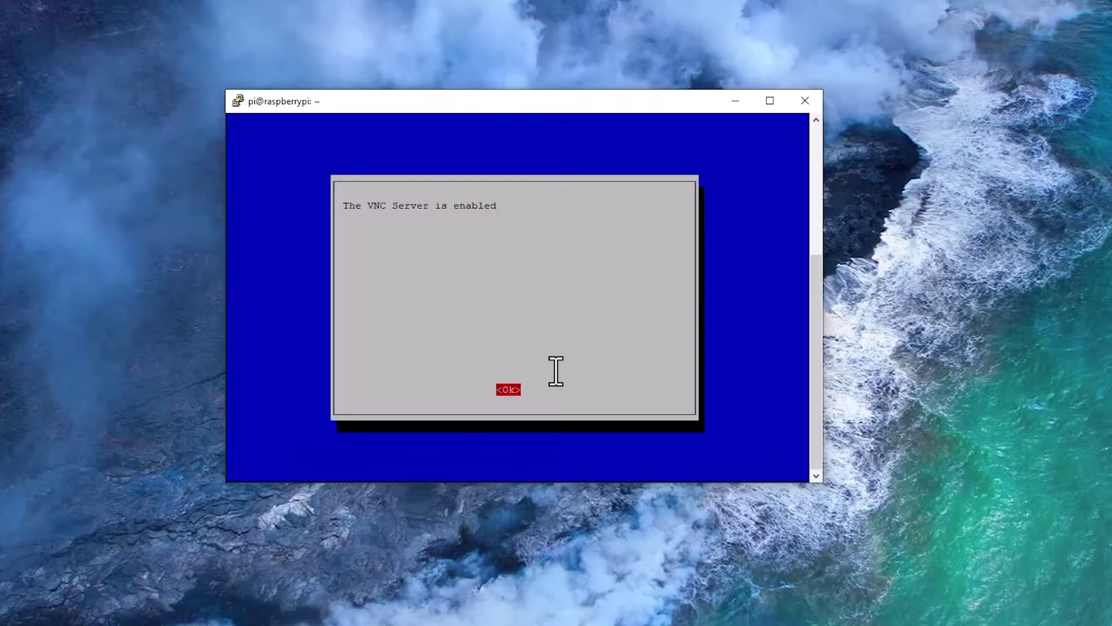
pyautogui.press('Return')
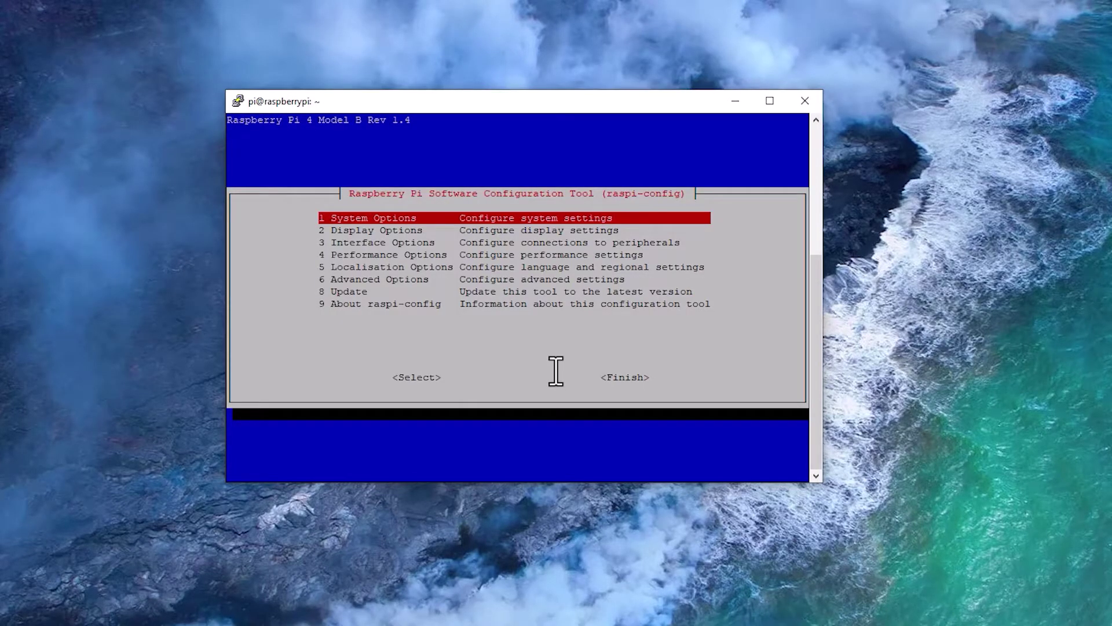
# Set the VNC resolution under Display Options to 1920x1080
pyautogui.press('Down')
pyautogui.press('Return')
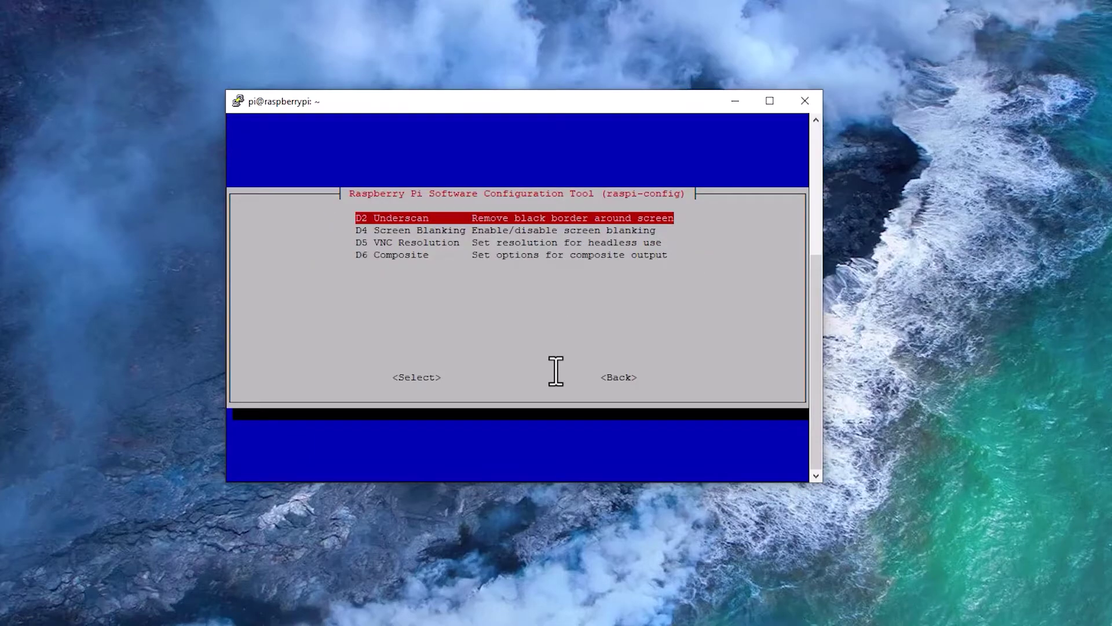
pyautogui.press('Down')
pyautogui.press('Down')
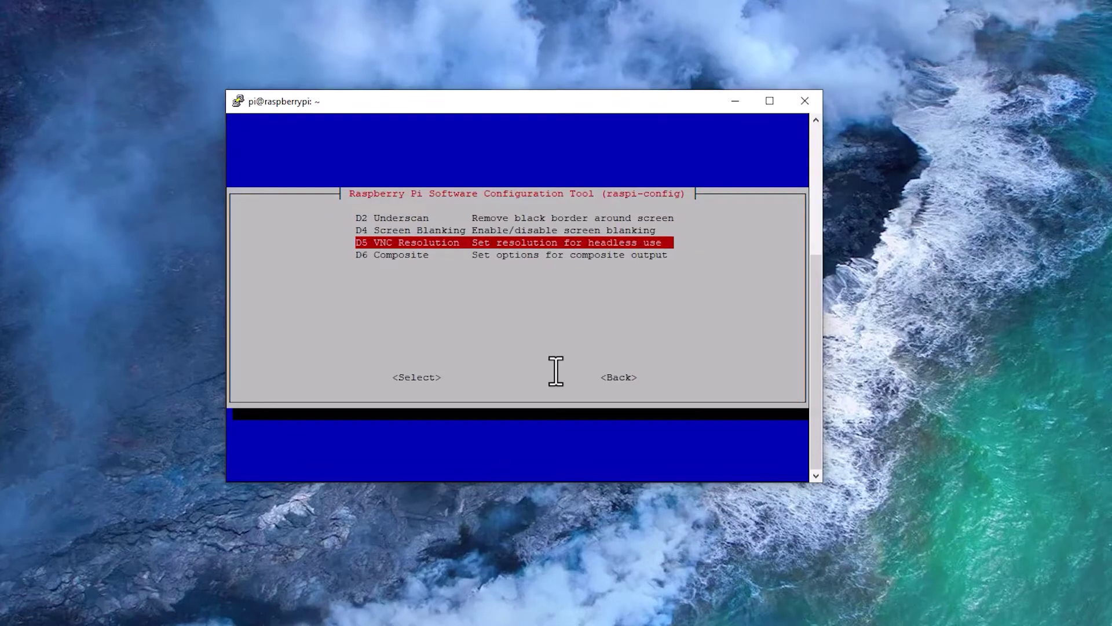
pyautogui.press('Return')
pyautogui.press('Down')
pyautogui.press('Down')
pyautogui.press('Down')
pyautogui.press('Down')
pyautogui.press('Down')
pyautogui.press('Down')
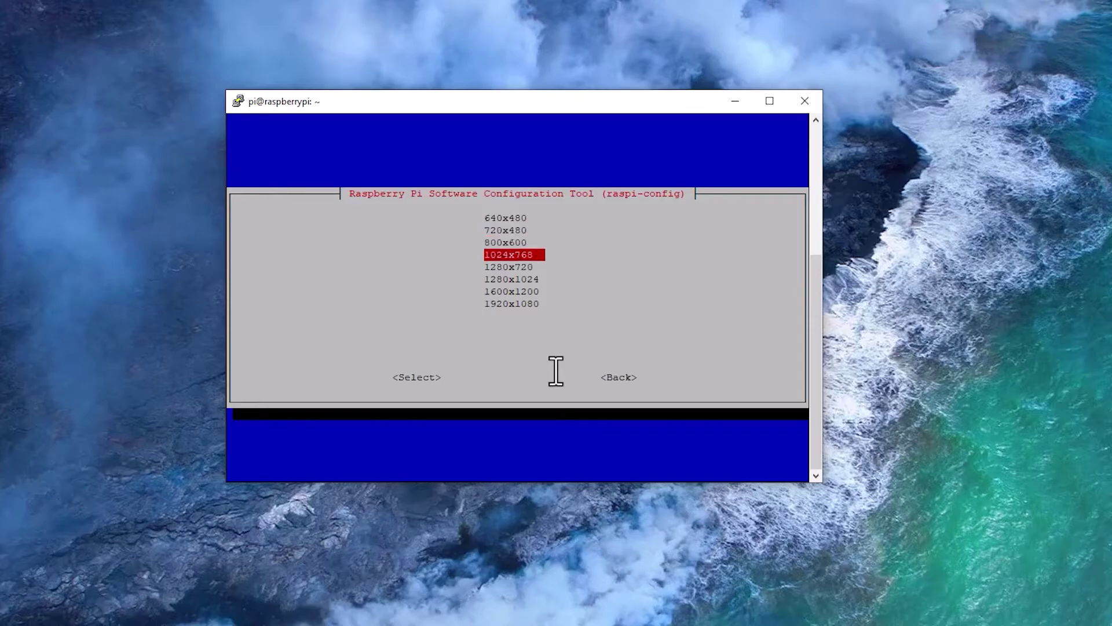
pyautogui.press('Down')
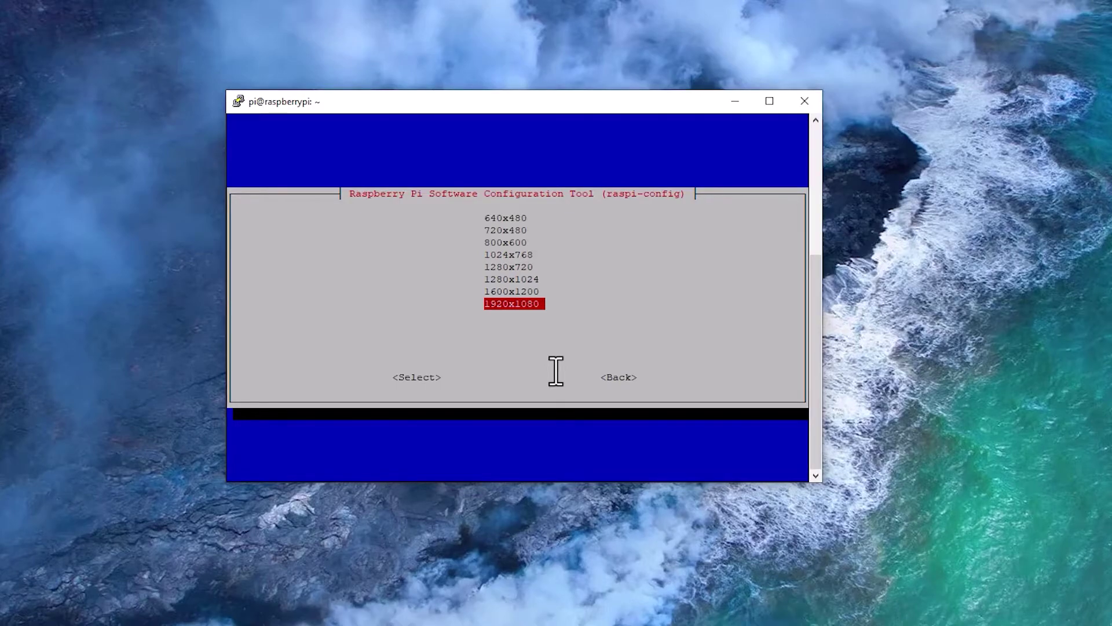
pyautogui.press('Return')
pyautogui.press('Return')
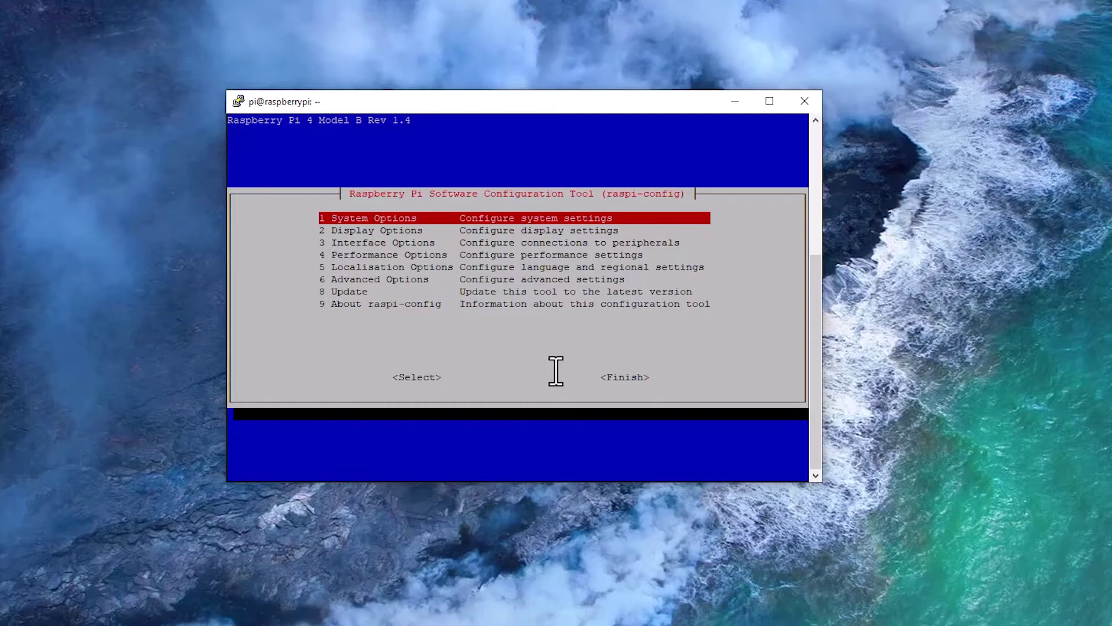
# Finish raspi-config and accept rebooting the Pi now
pyautogui.press('Tab')
pyautogui.press('Tab')
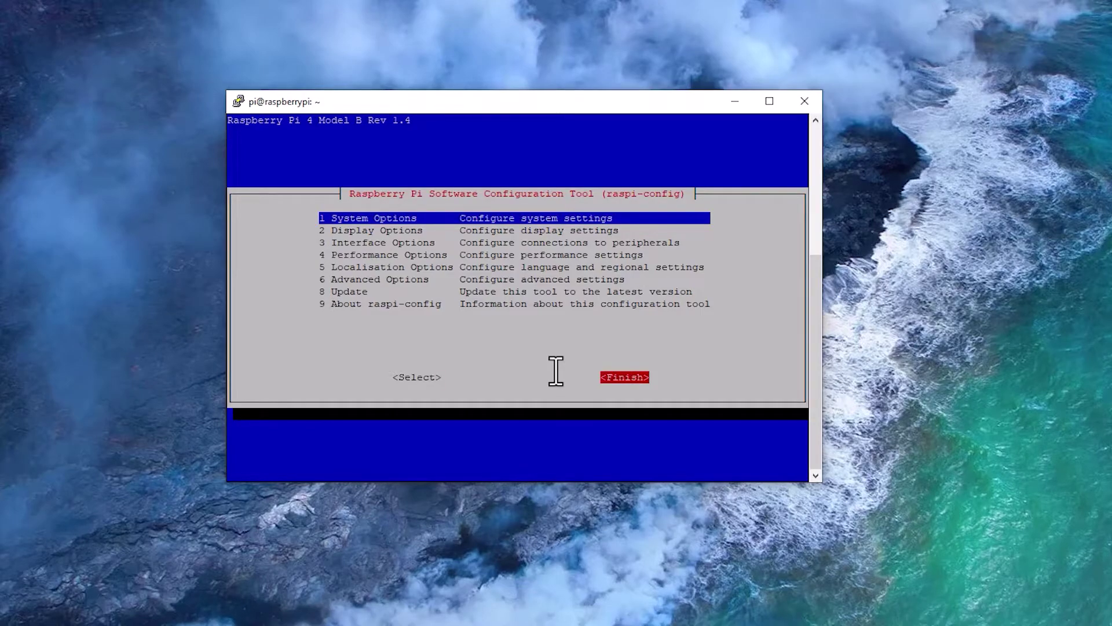
pyautogui.press('Return')
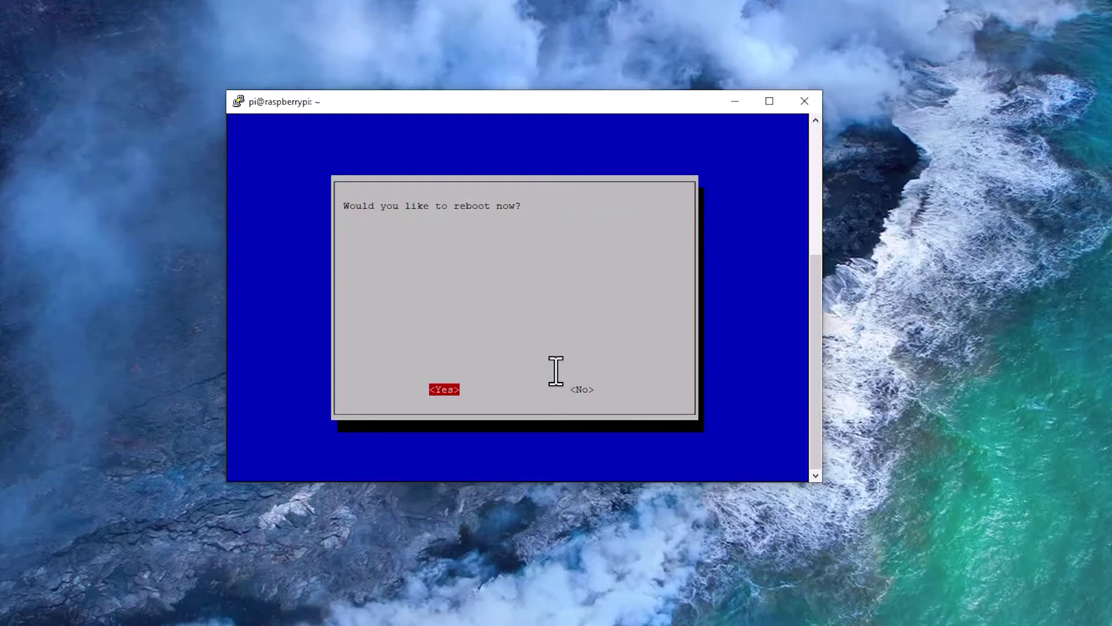
pyautogui.press('Return')
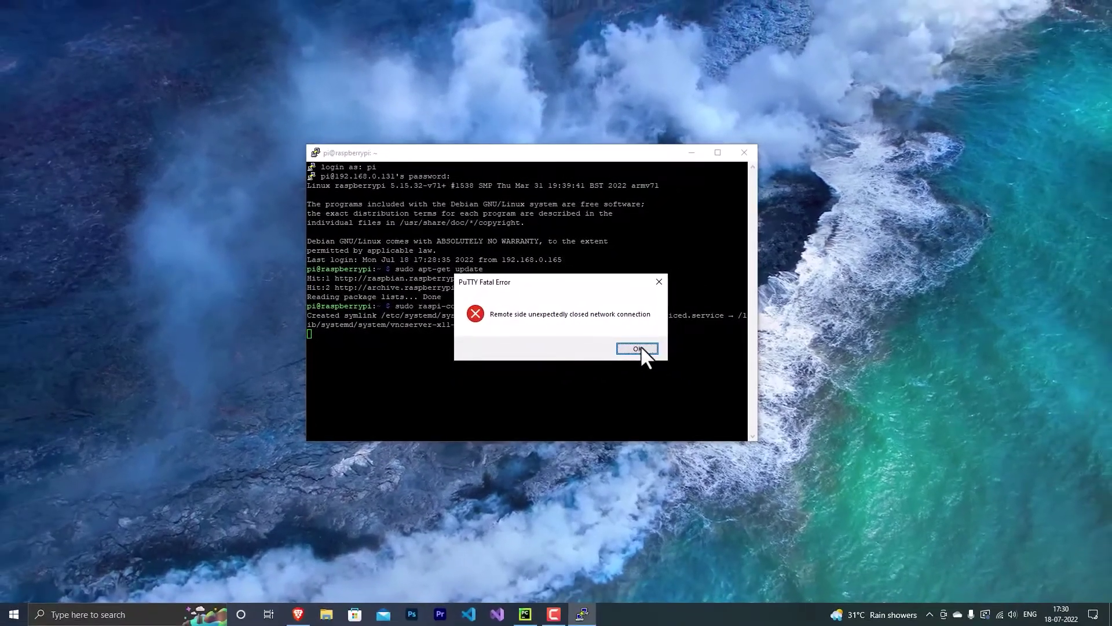
# Close the dead PuTTY session, select raspberrypi's address 192.168.0.131 on the router page, and open a new tab
pyautogui.click(661, 360)
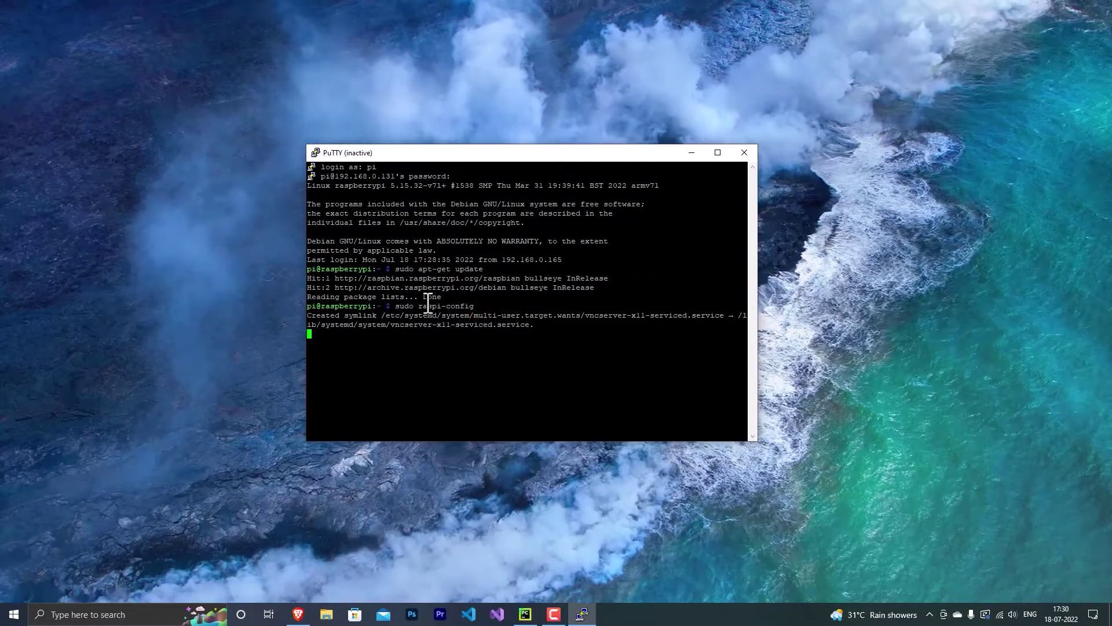
pyautogui.click(744, 152)
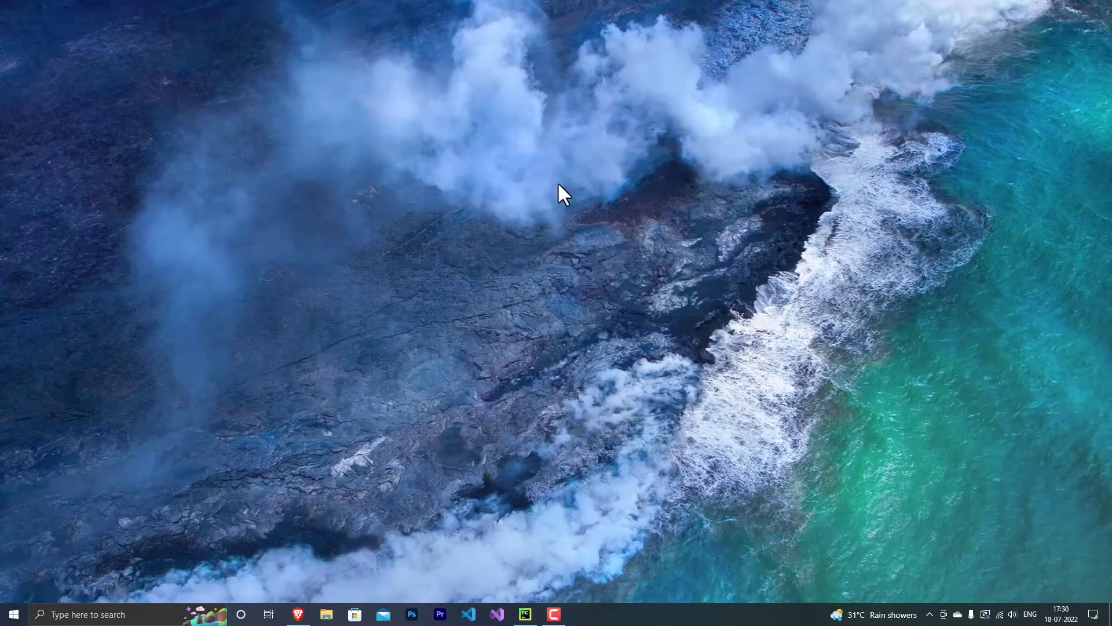
pyautogui.click(298, 614)
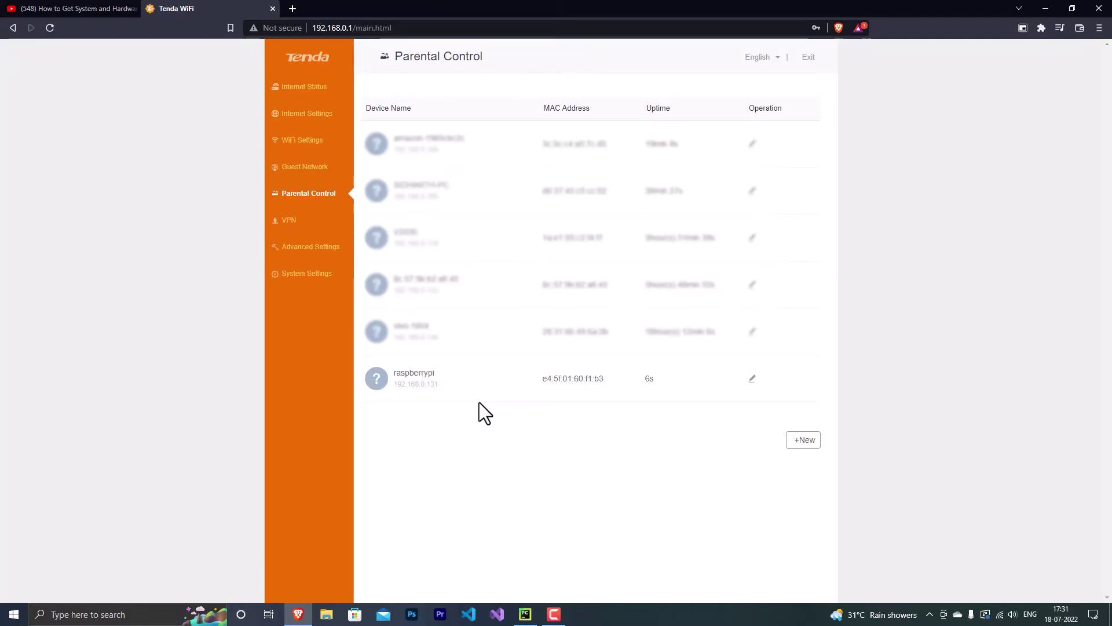
pyautogui.moveTo(429, 382); pyautogui.dragTo(399, 384)
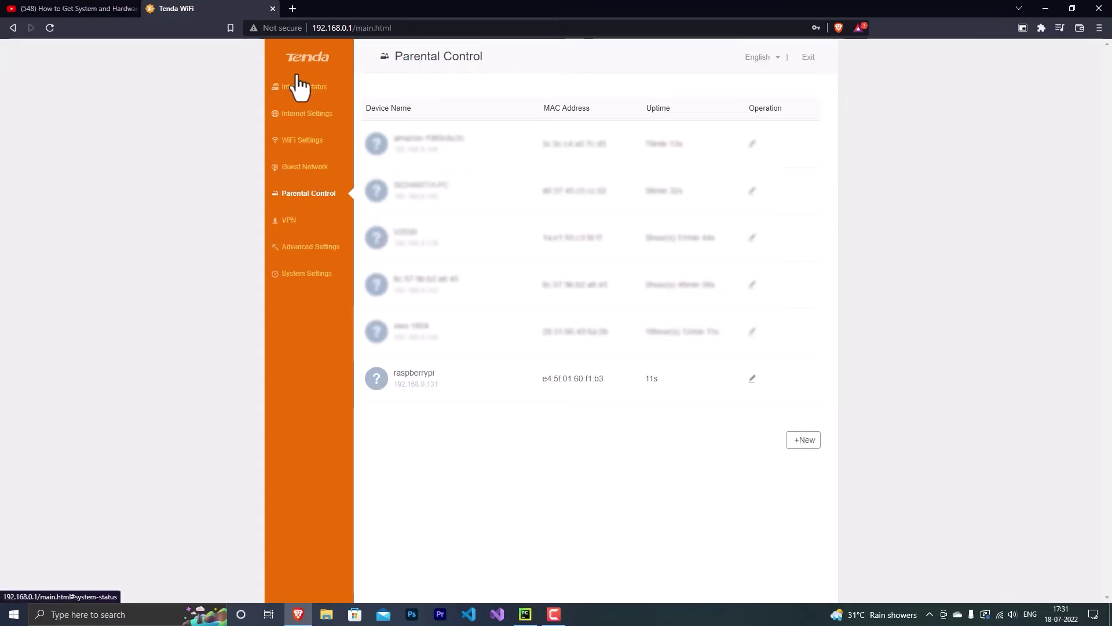
pyautogui.click(293, 8)
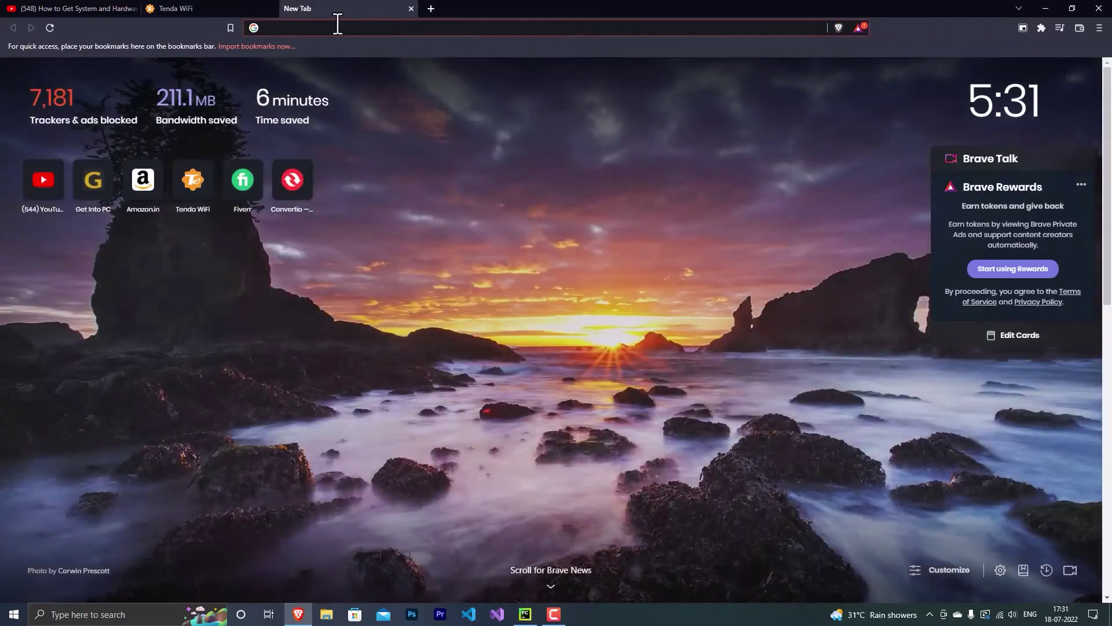
# Search the web for 'realvnc' and open the official RealVNC site
pyautogui.click(355, 28)
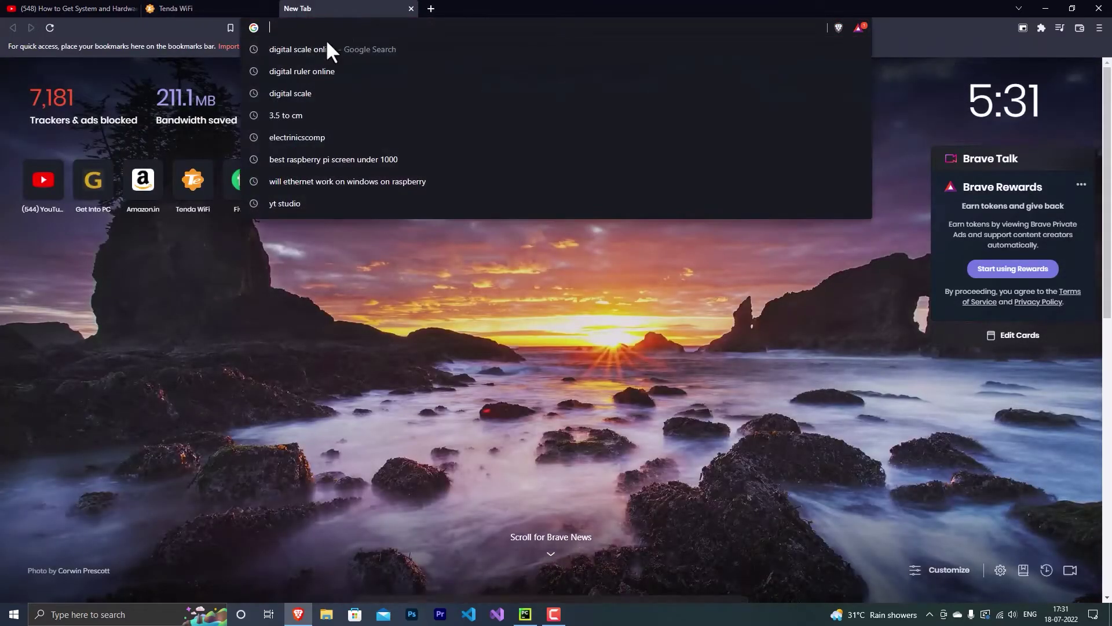
pyautogui.click(509, 369)
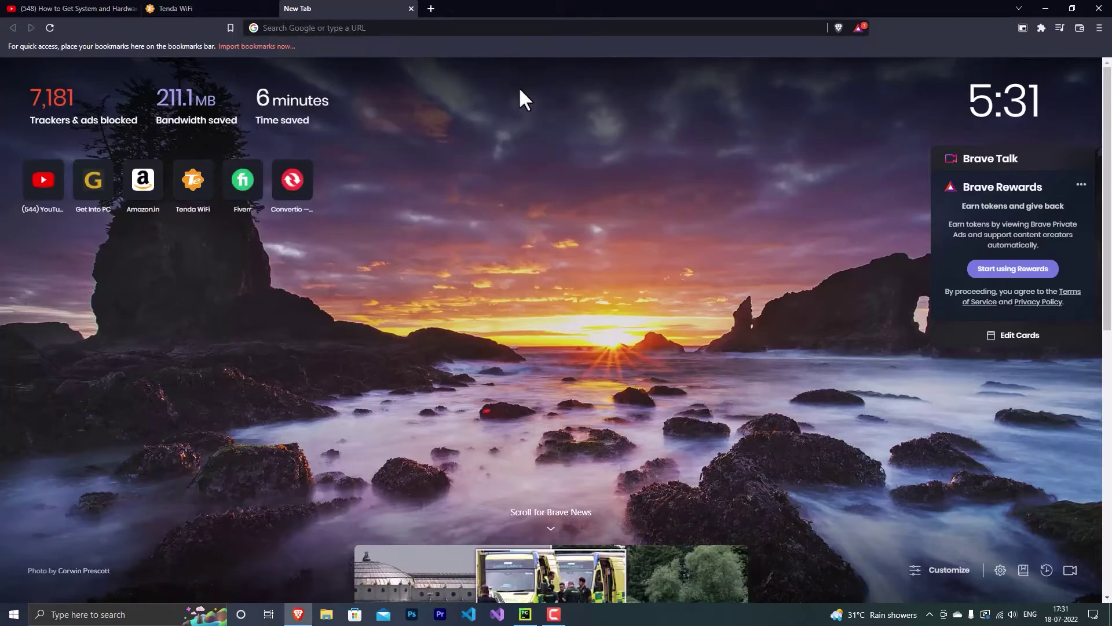
pyautogui.click(520, 26)
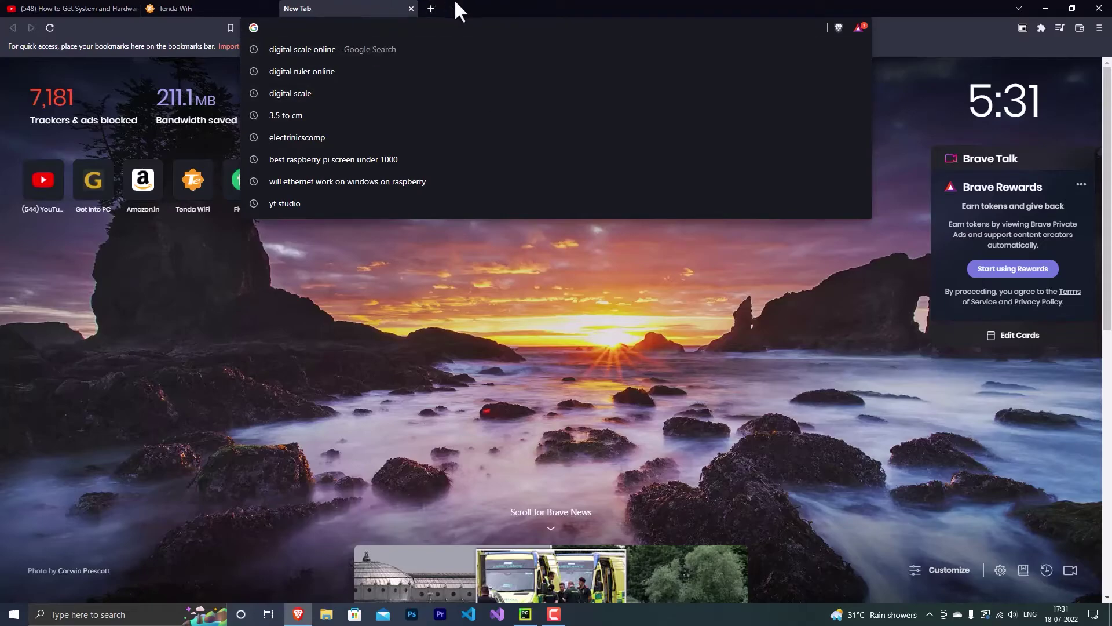
pyautogui.write('real')
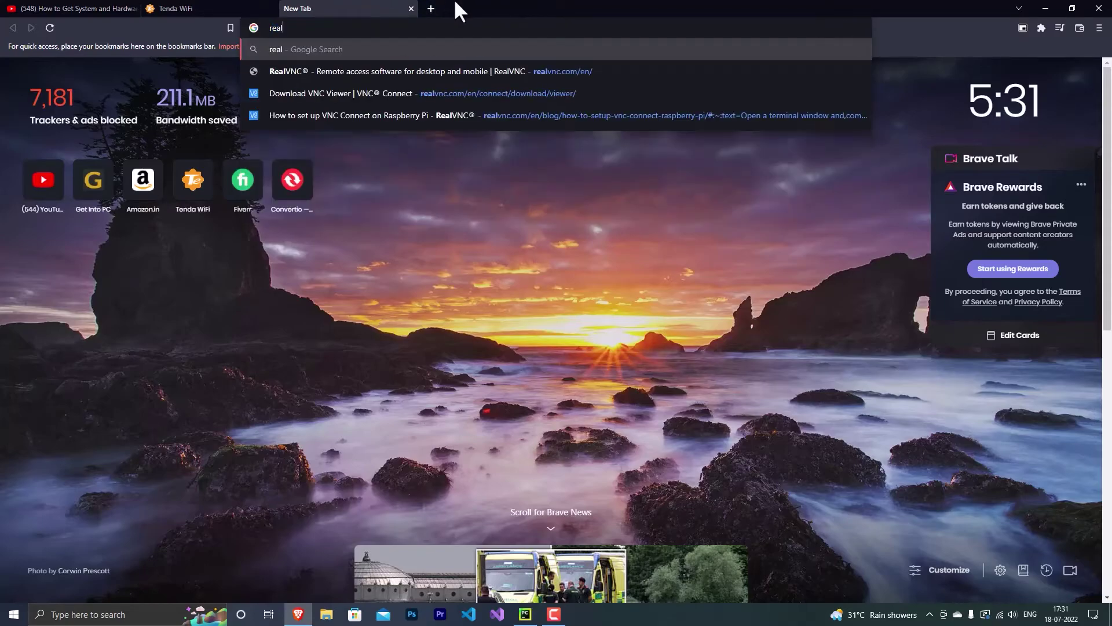
pyautogui.write('vnc')
pyautogui.press('Return')
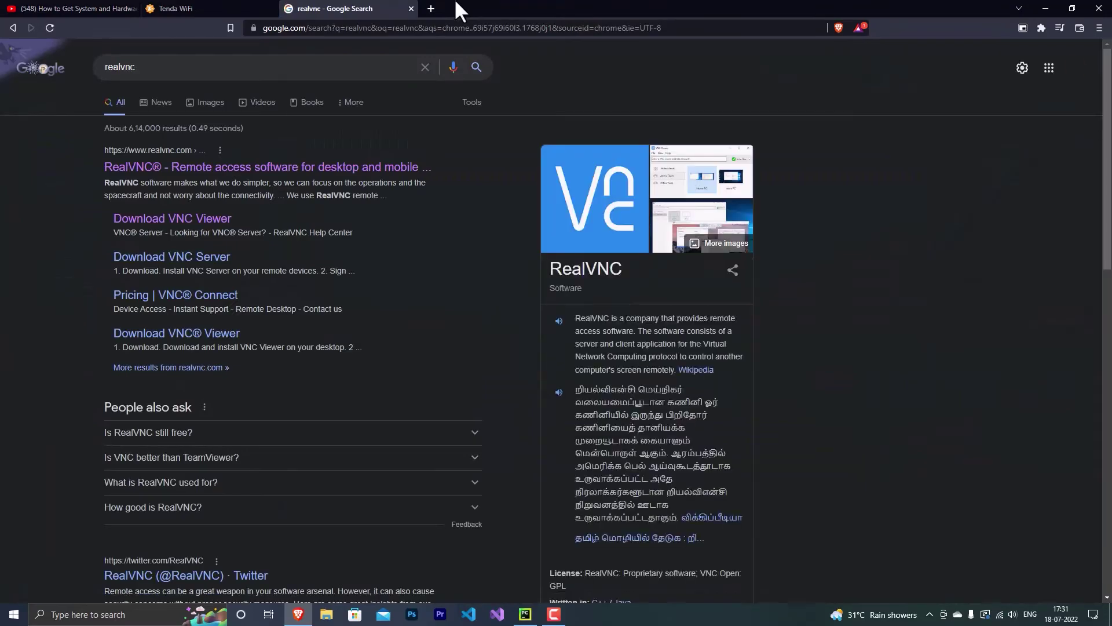
pyautogui.click(384, 168)
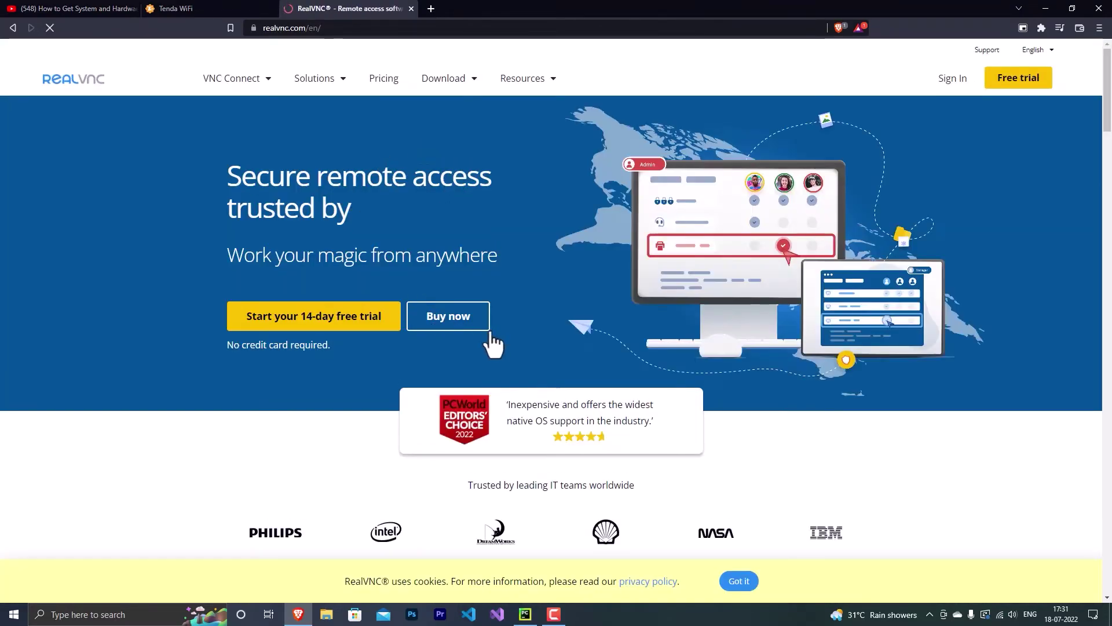
# Go to the site's Download VNC Server page showing the Windows installer
pyautogui.scroll(-5, 660, 331)
pyautogui.scroll(-10, 569, 294)
pyautogui.scroll(15, 569, 295)
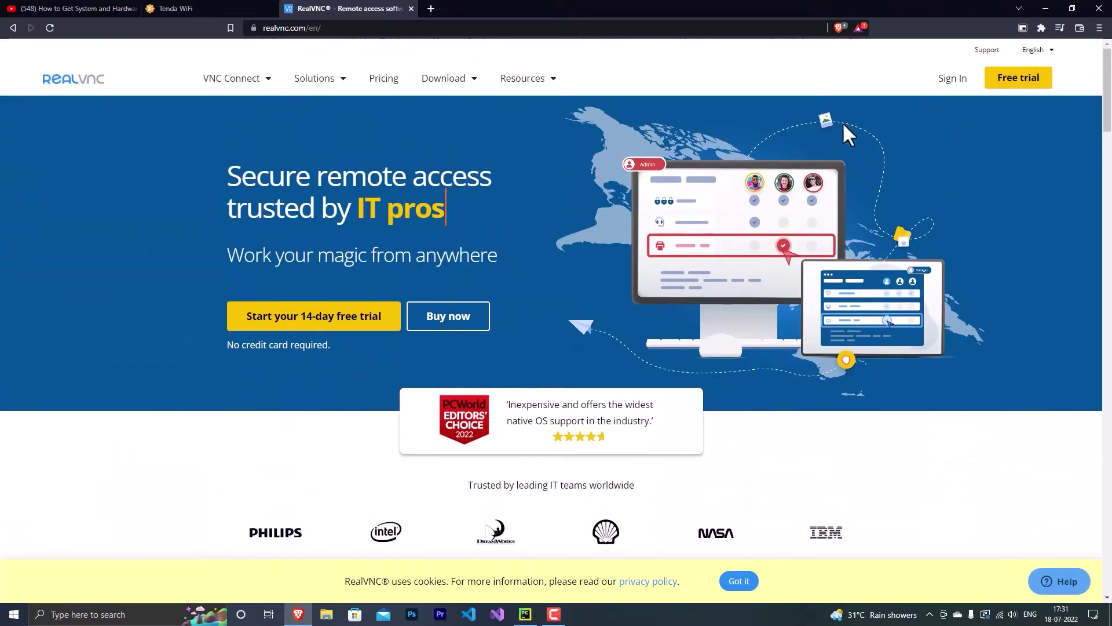
pyautogui.click(447, 80)
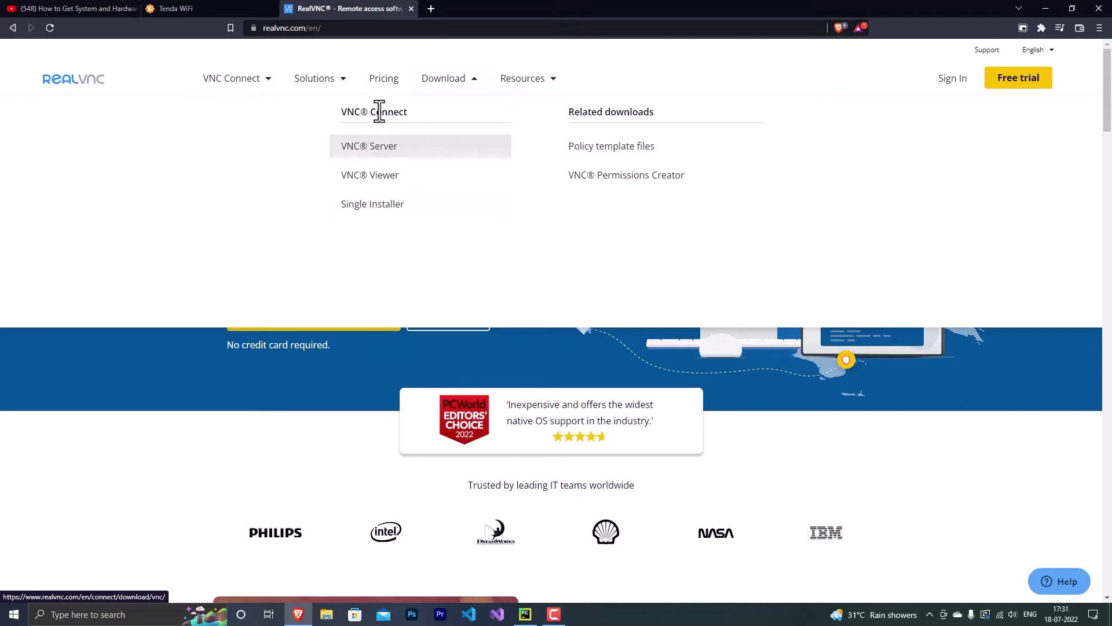
pyautogui.click(384, 152)
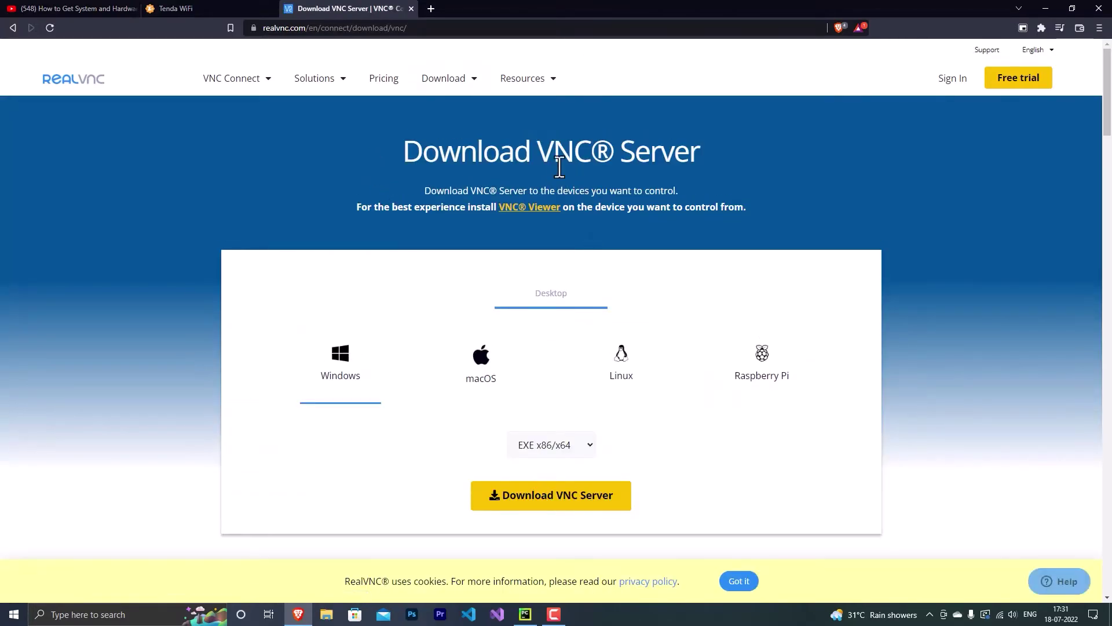
pyautogui.scroll(-3, 543, 176)
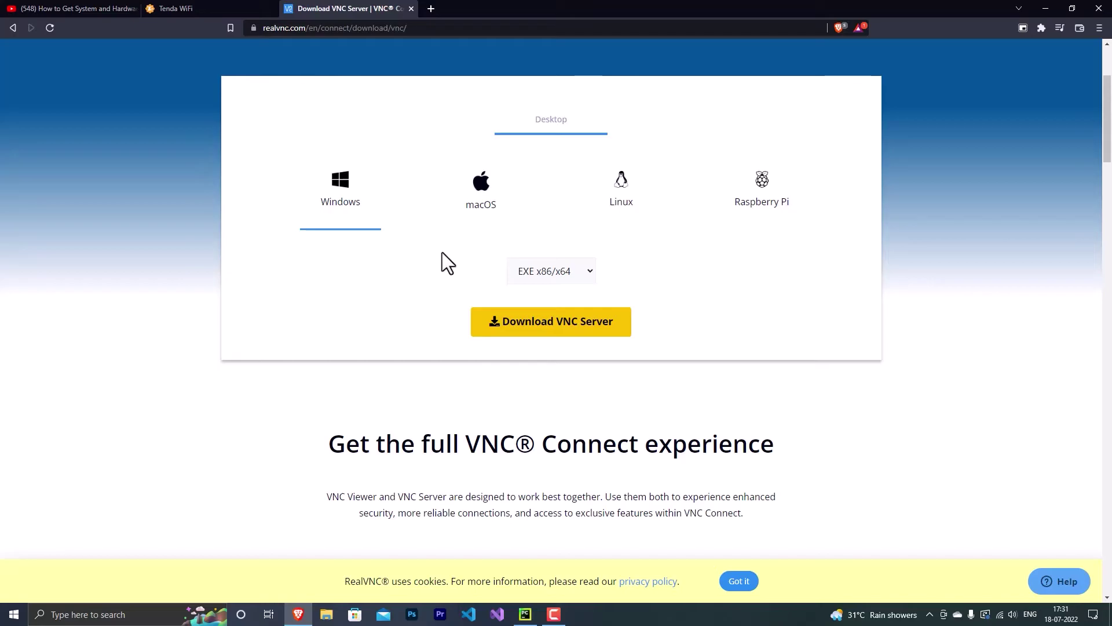
pyautogui.press('super')
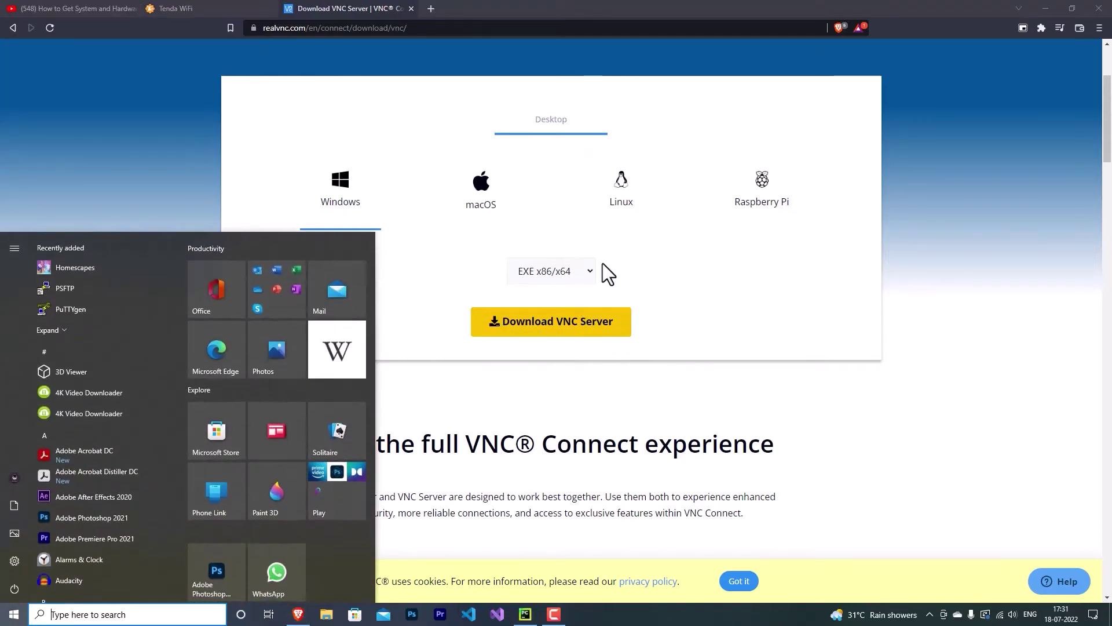
# Launch VNC Viewer and delete the old saved 192.168.0.131 connection
pyautogui.write('vnc')
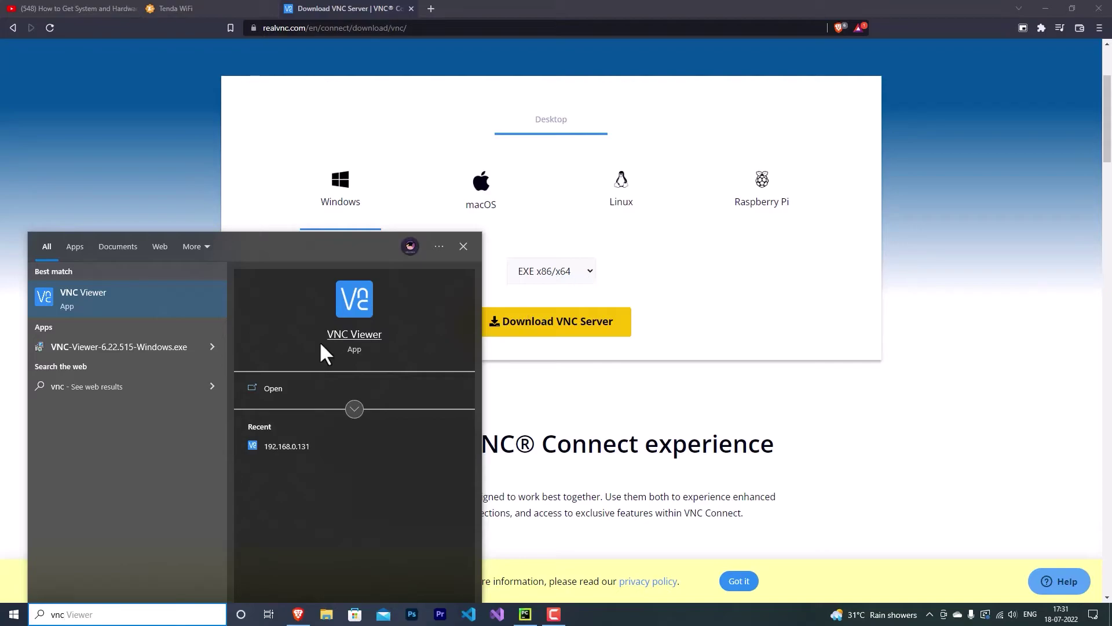
pyautogui.click(284, 389)
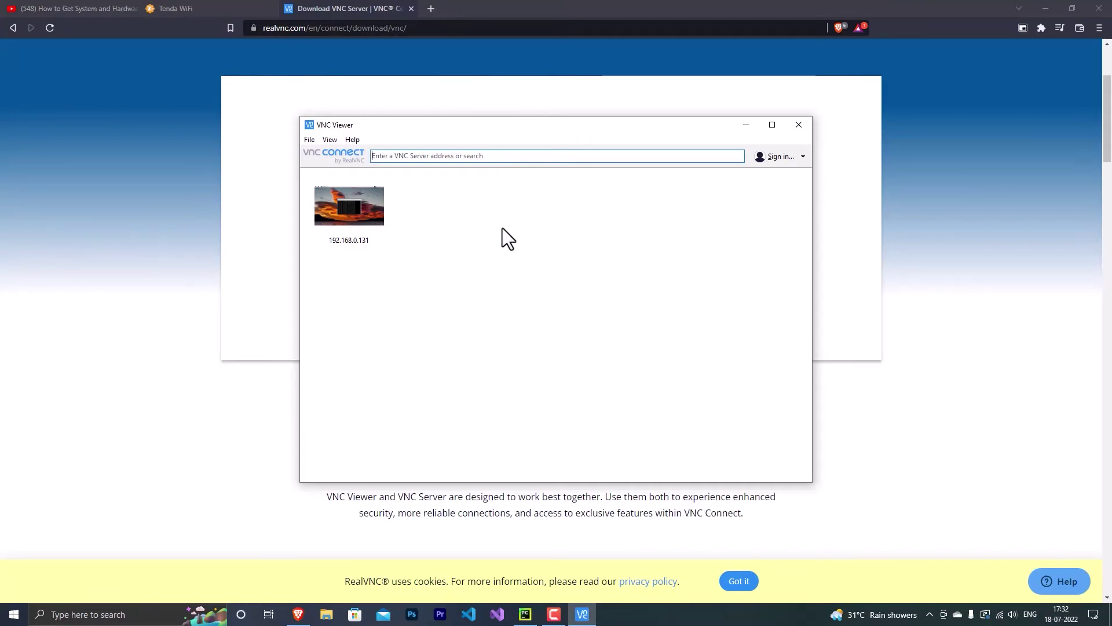
pyautogui.rightClick(353, 216)
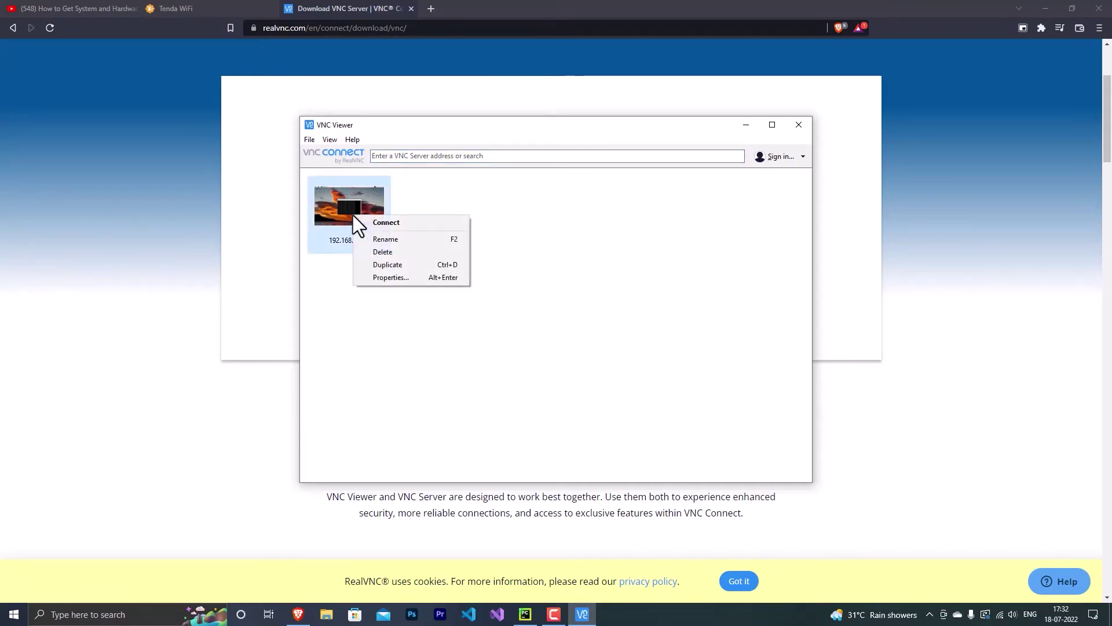
pyautogui.click(393, 254)
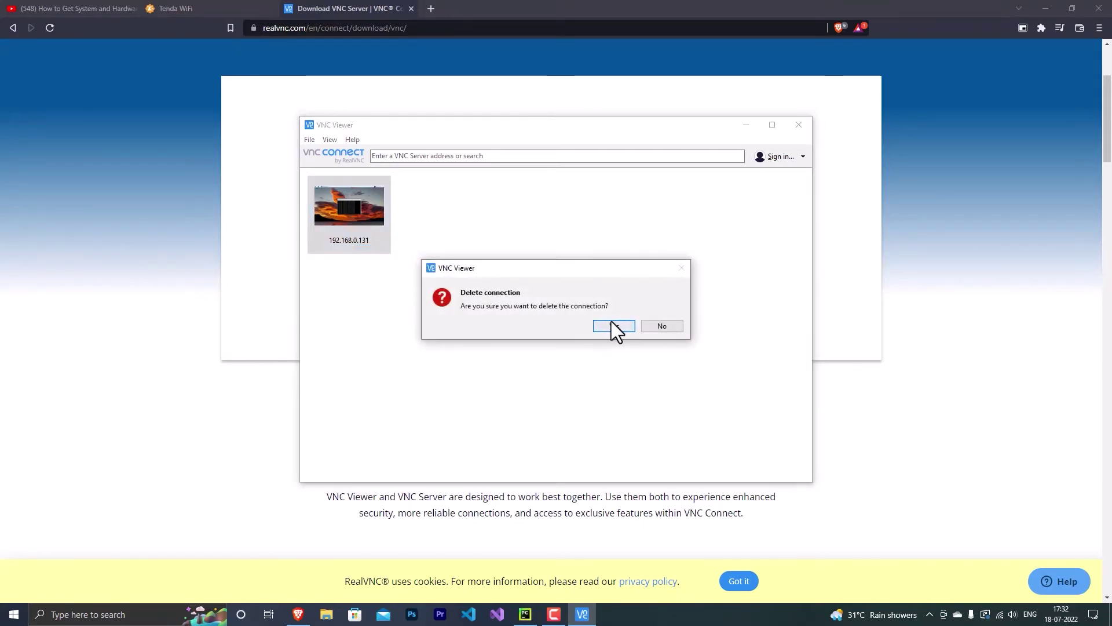
pyautogui.click(612, 325)
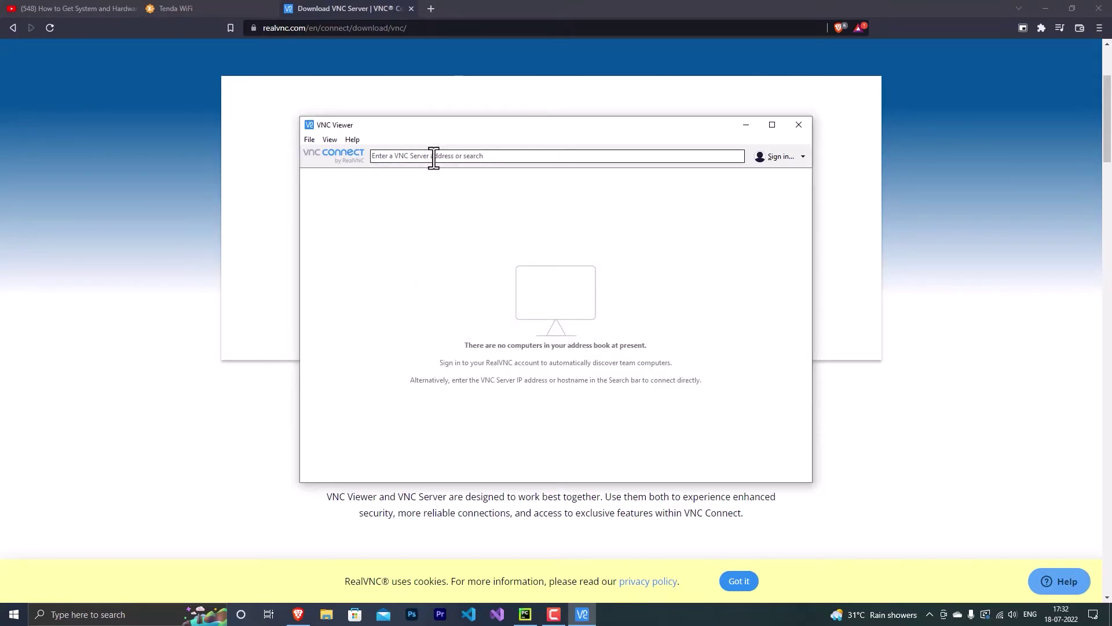
# Connect to 192.168.0.131, accept the identity check, and log in as pi with the account password
pyautogui.click(491, 156)
pyautogui.write('192.')
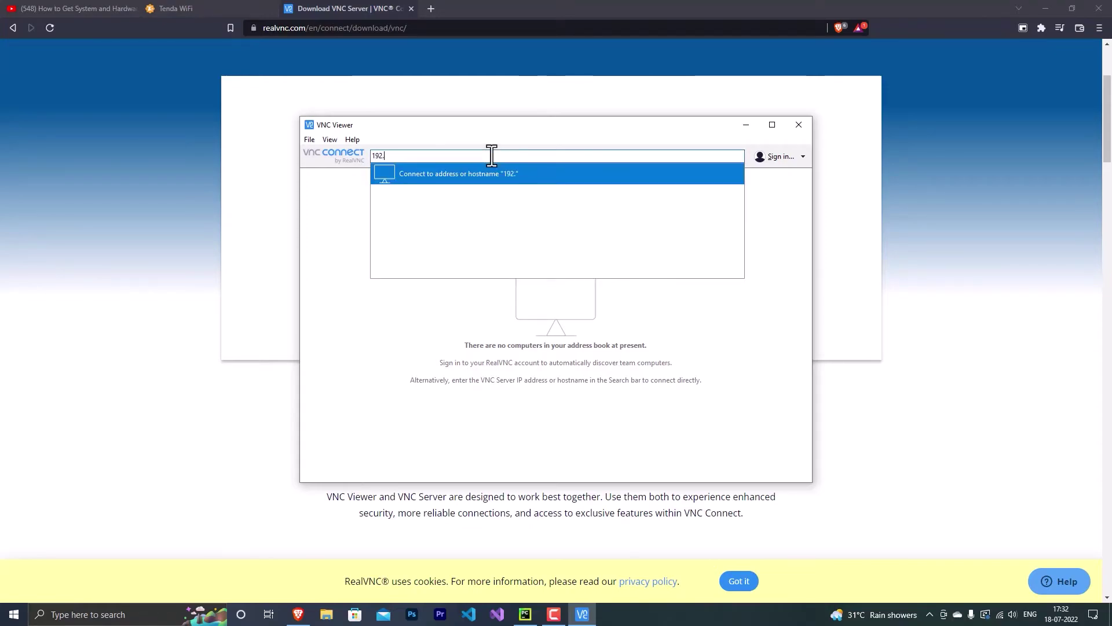
pyautogui.write('168.0.131')
pyautogui.press('Return')
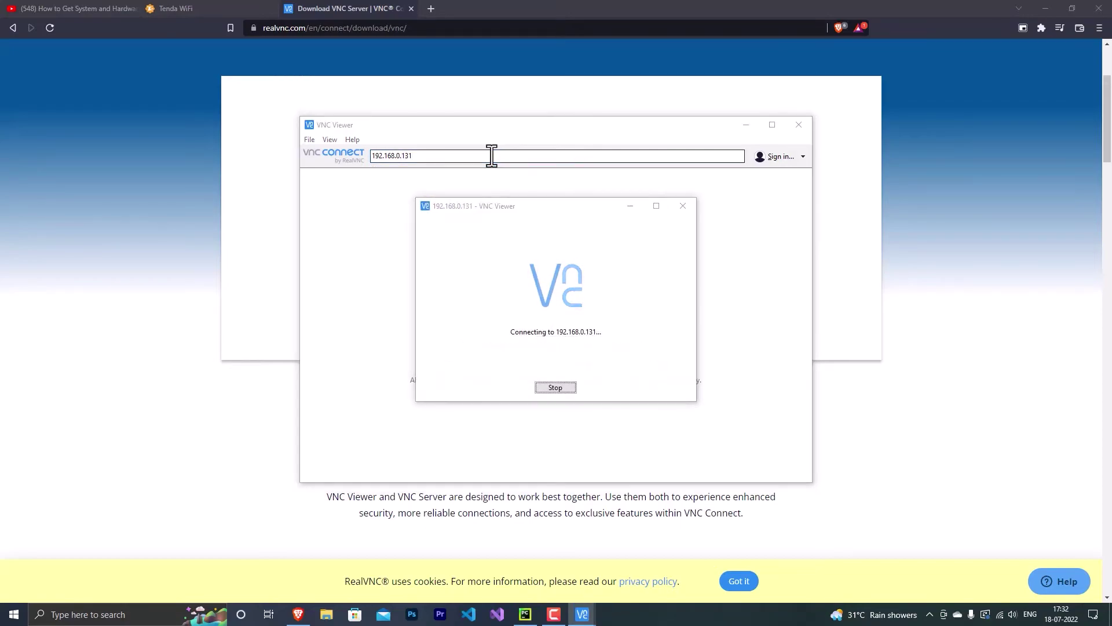
pyautogui.press('Tab')
pyautogui.press('Return')
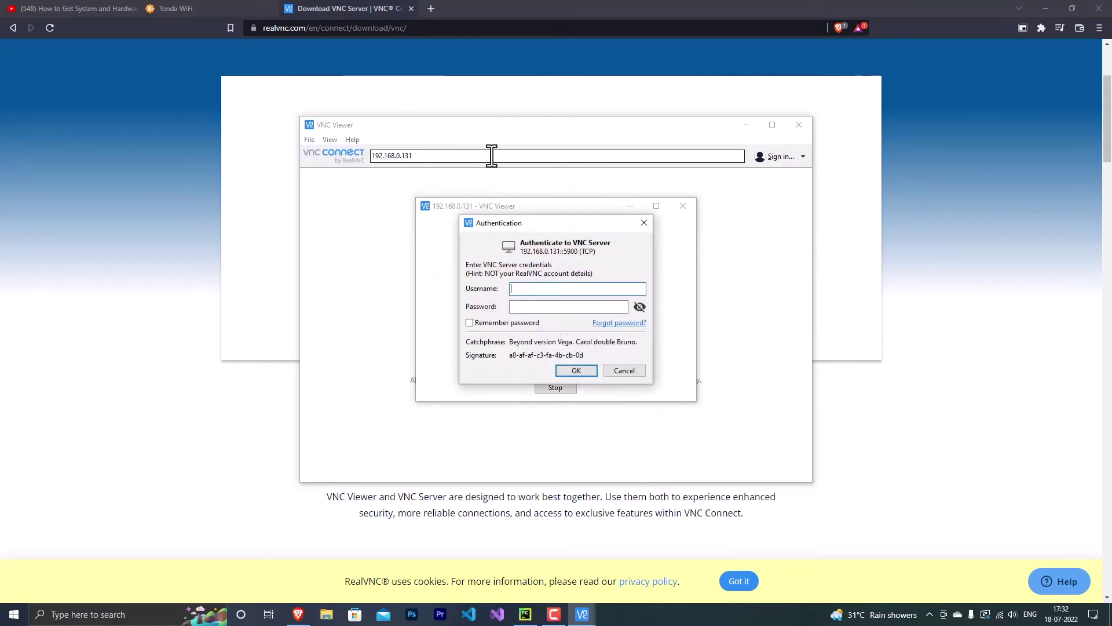
pyautogui.write('pi')
pyautogui.click(559, 307)
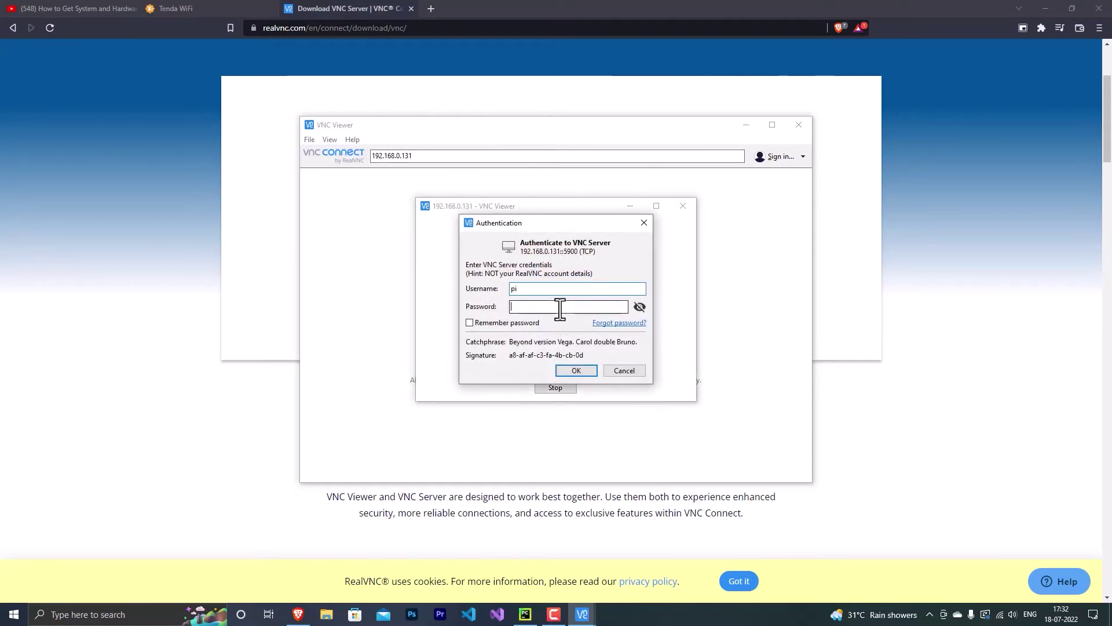
pyautogui.write('raspberry')
pyautogui.press('Return')
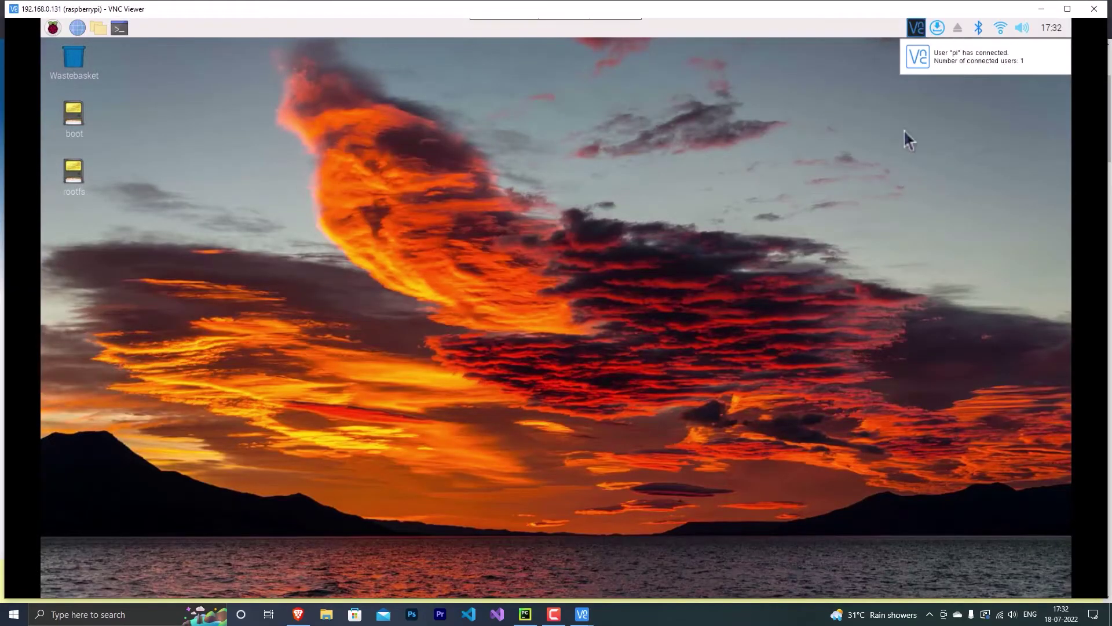
# Switch the remote desktop to full screen and open a terminal on the Pi
pyautogui.moveTo(521, 20)
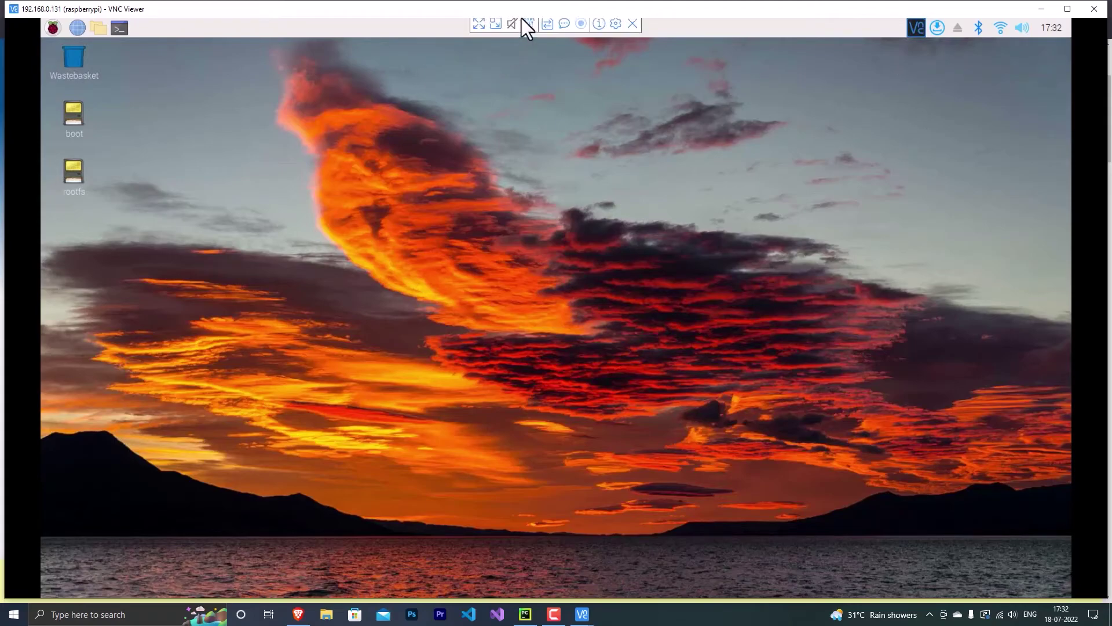
pyautogui.click(479, 28)
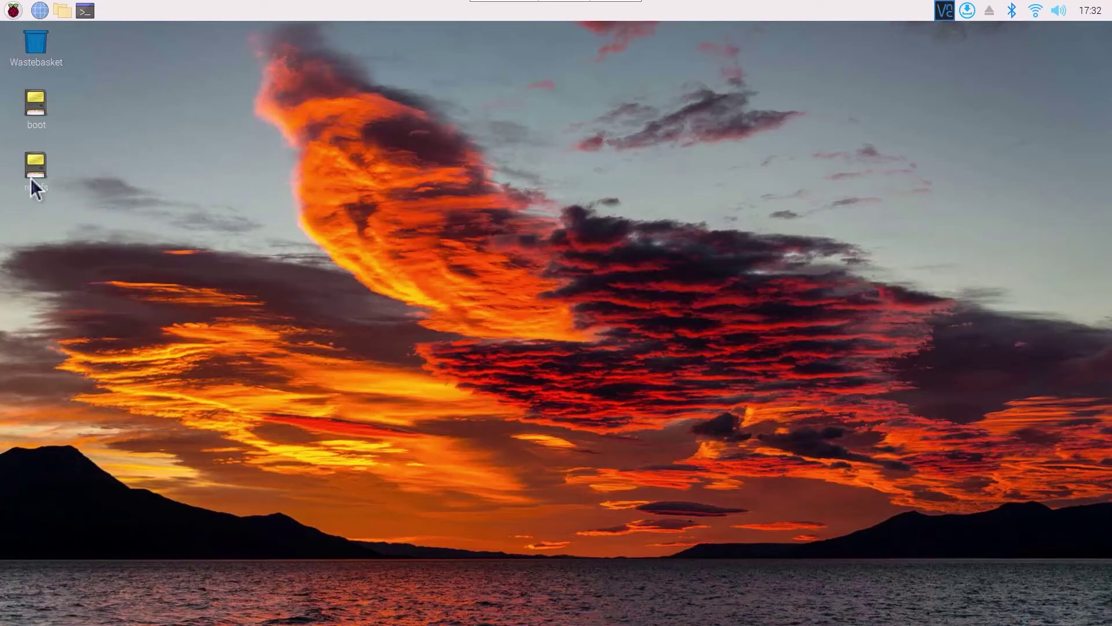
pyautogui.click(87, 14)
pyautogui.moveTo(485, 204); pyautogui.dragTo(533, 201)
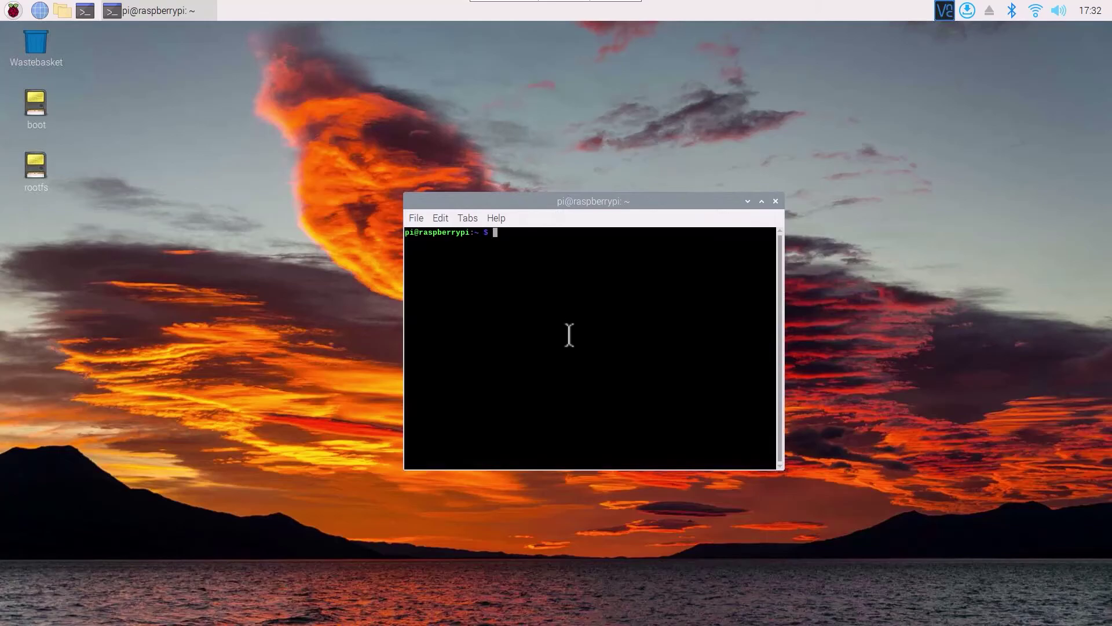
# Run 'sudo apt-get update' in the terminal, then clear the output
pyautogui.write('sudo apt-get update')
pyautogui.press('Return')
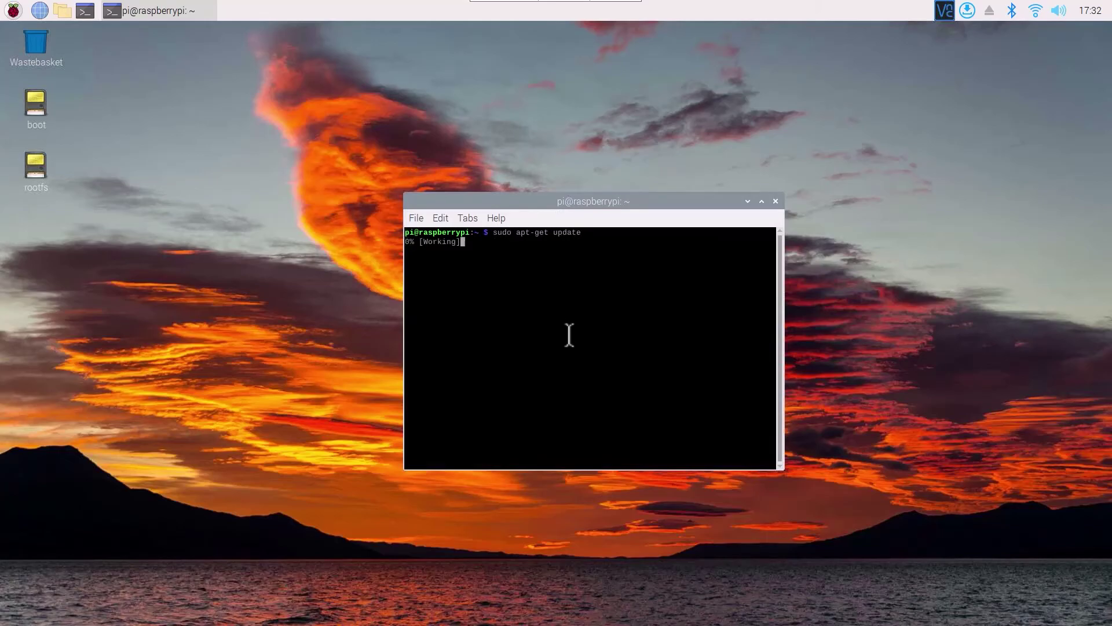
pyautogui.hotkey('ctrl', 'l')
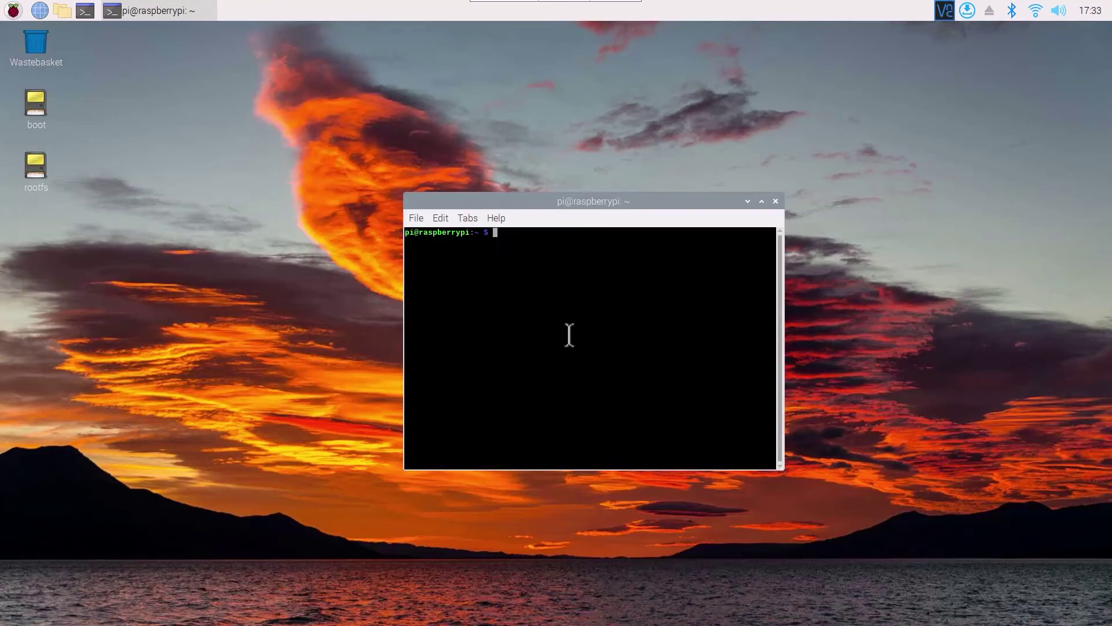